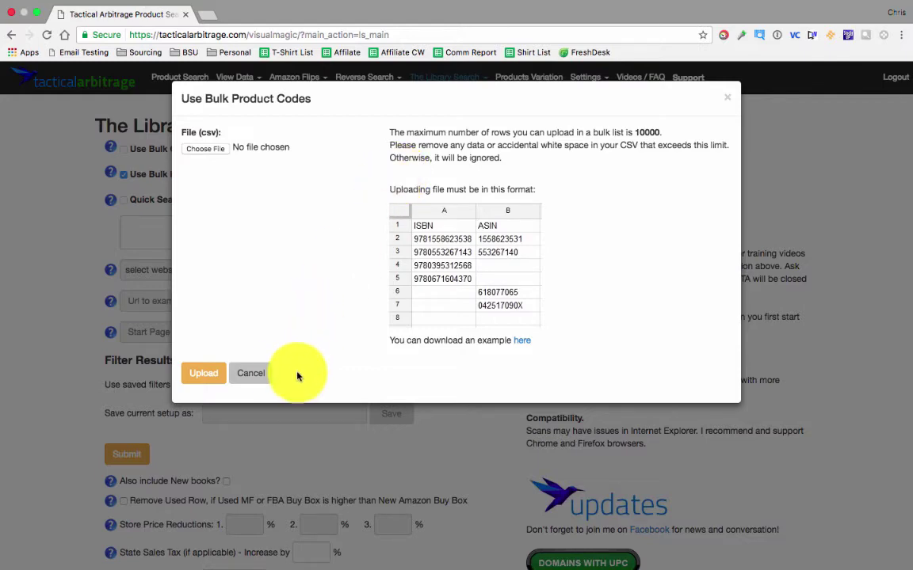
# Cancel the bulk product codes upload and return to the Library Search form
pyautogui.click(266, 373)
pyautogui.scroll(-1, 114, 254)
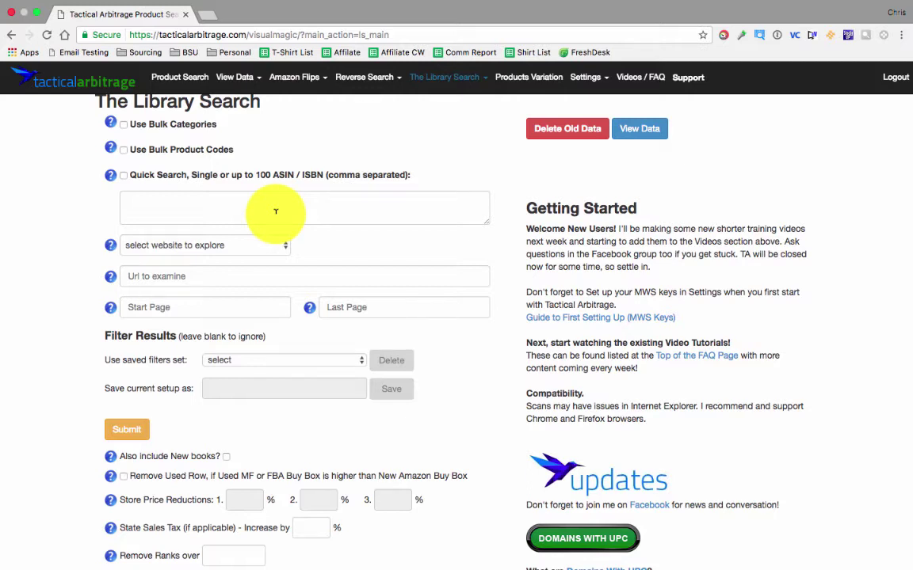
# Select amazon and alibris.com in turn as the website to explore and view each site's example page URLs
pyautogui.click(217, 252)
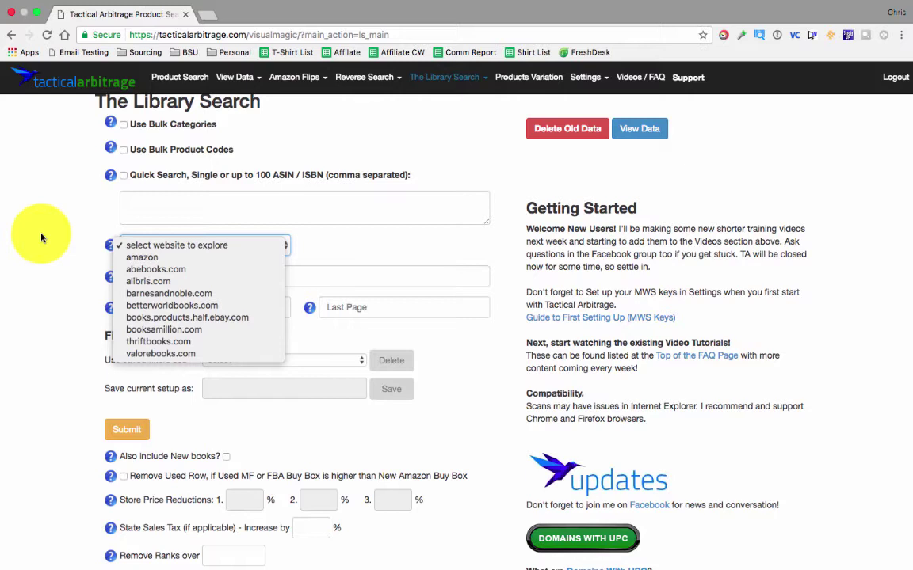
pyautogui.click(166, 259)
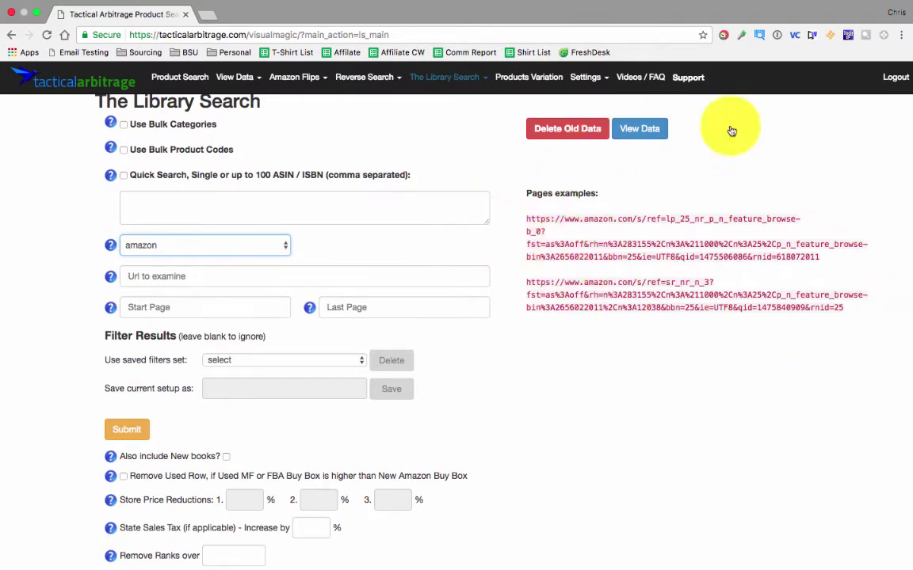
pyautogui.click(142, 240)
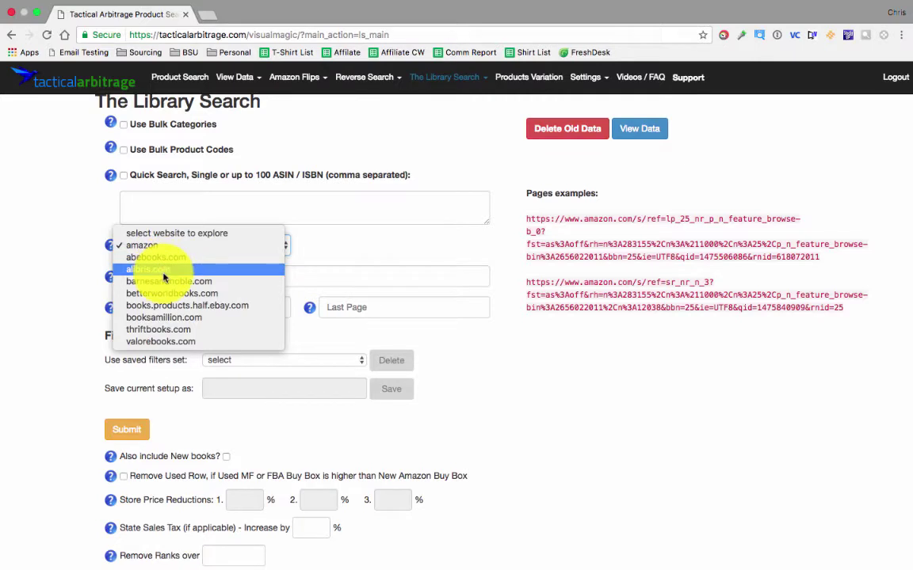
pyautogui.click(154, 245)
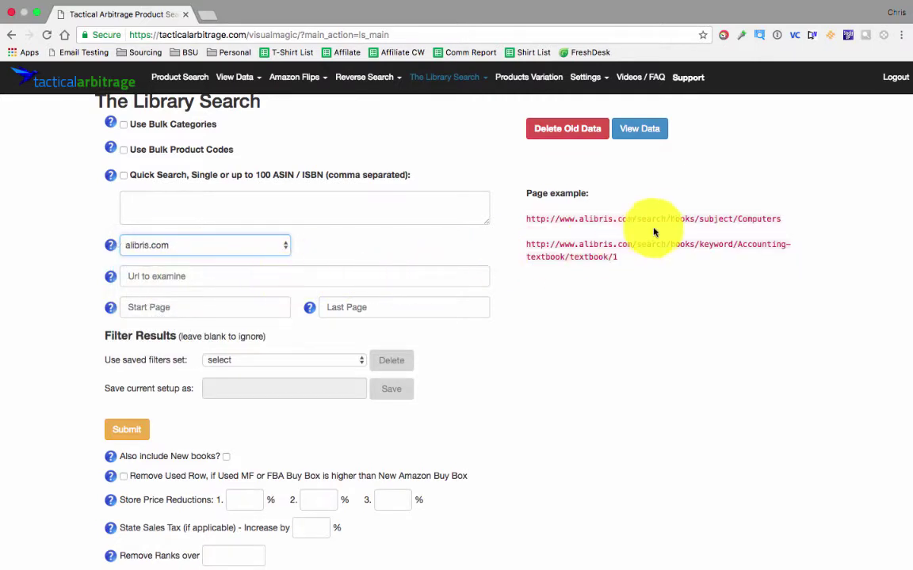
# Set the website to explore to barnesandnoble.com and use its example accounting textbooks link as the URL to examine
pyautogui.click(202, 248)
pyautogui.click(199, 257)
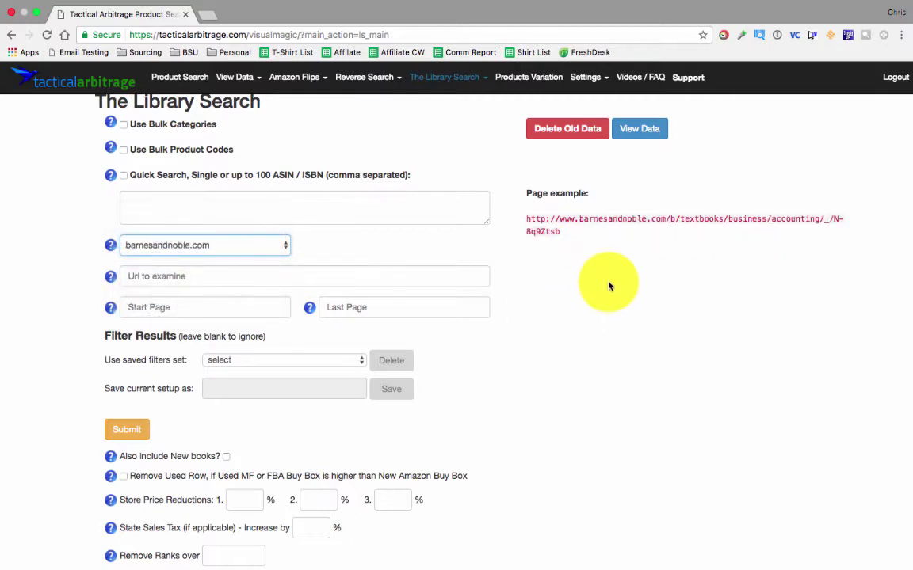
pyautogui.click(584, 224)
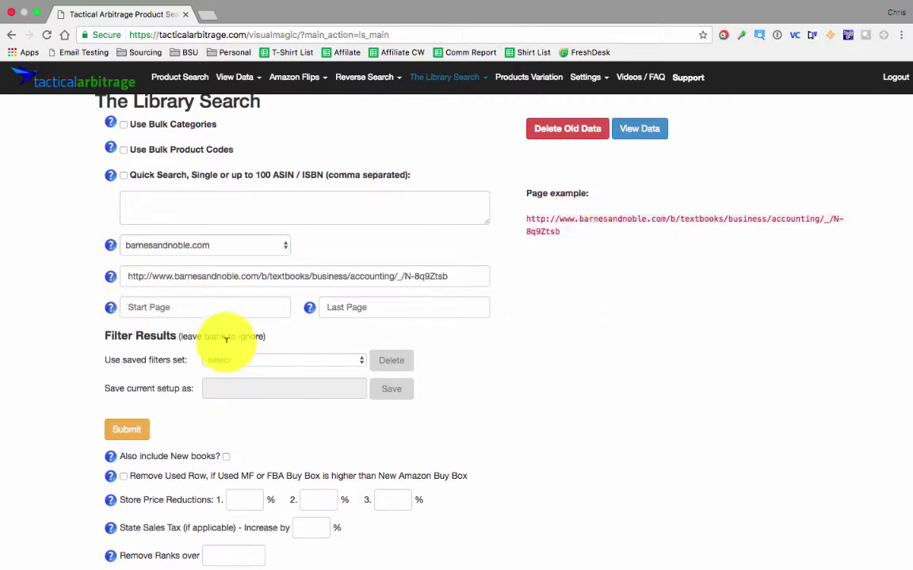
# Set the start page to 1 and the last page to 10, and submit the library search without filters
pyautogui.click(210, 309)
pyautogui.write('1')
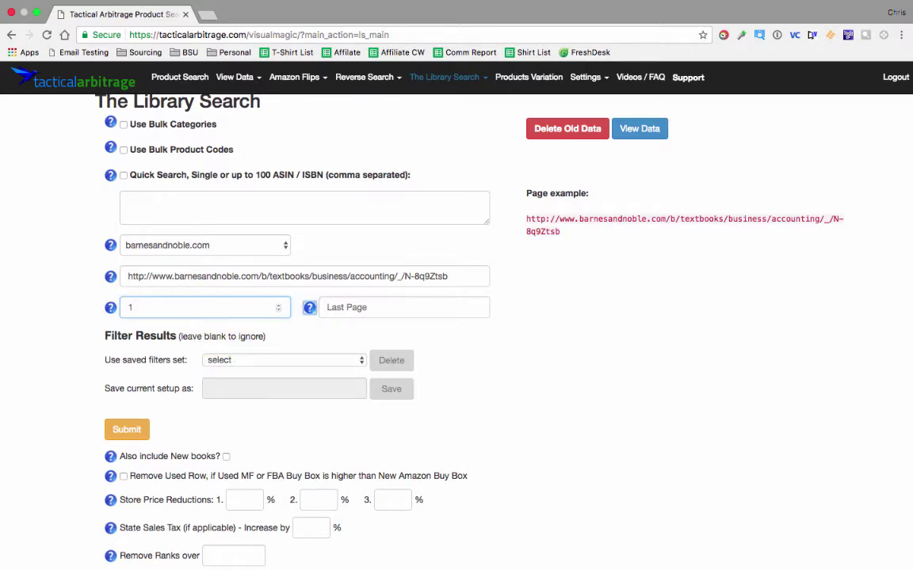
pyautogui.click(341, 308)
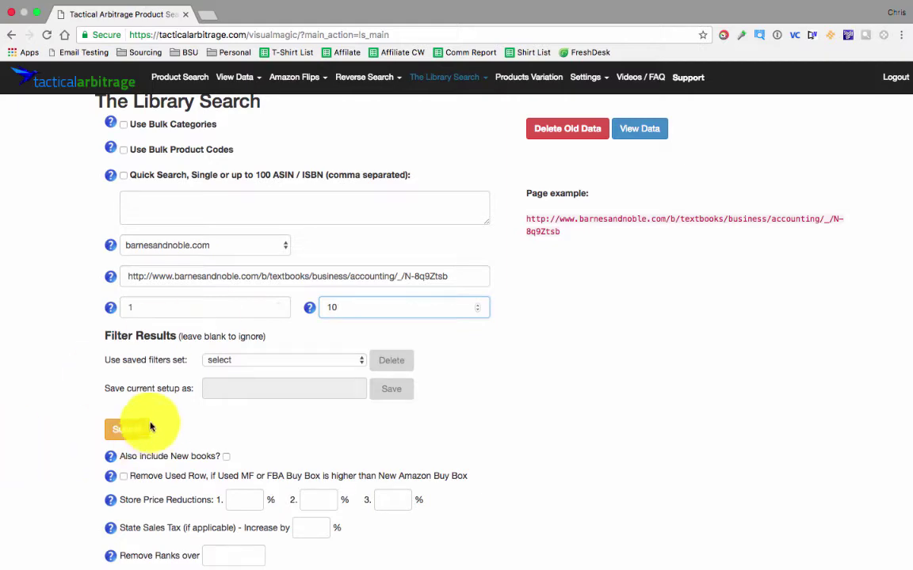
pyautogui.scroll(-10, 294, 473)
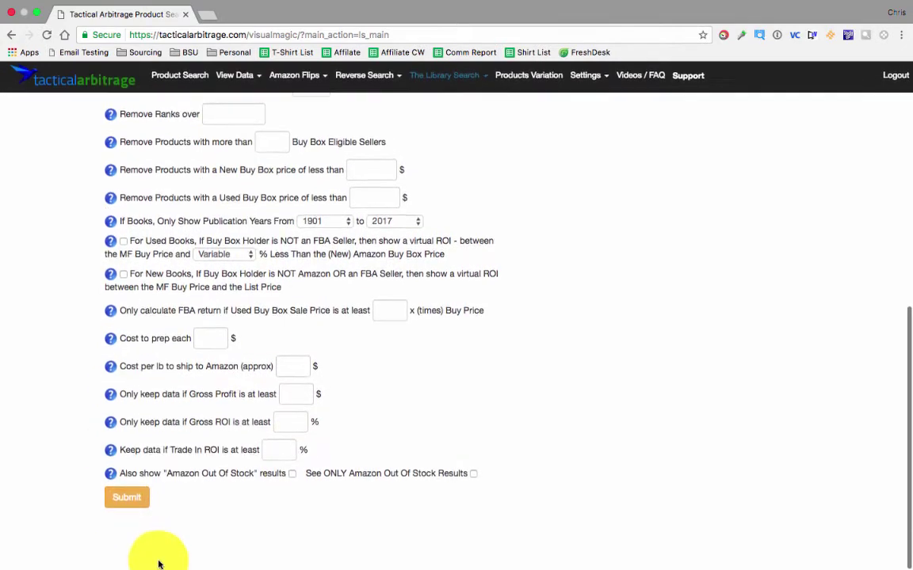
pyautogui.click(126, 502)
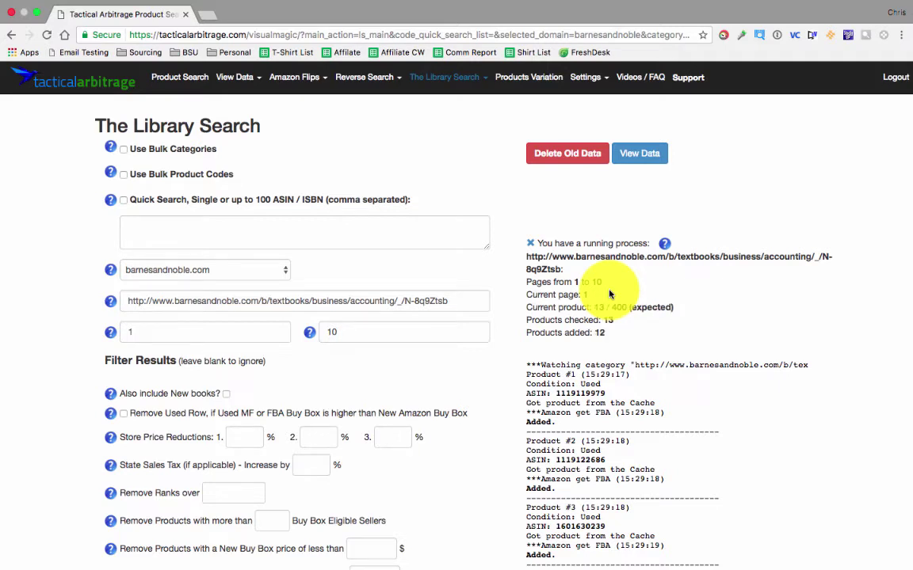
# Open the library search data and view the source domain, title and product image of the first results
pyautogui.click(638, 151)
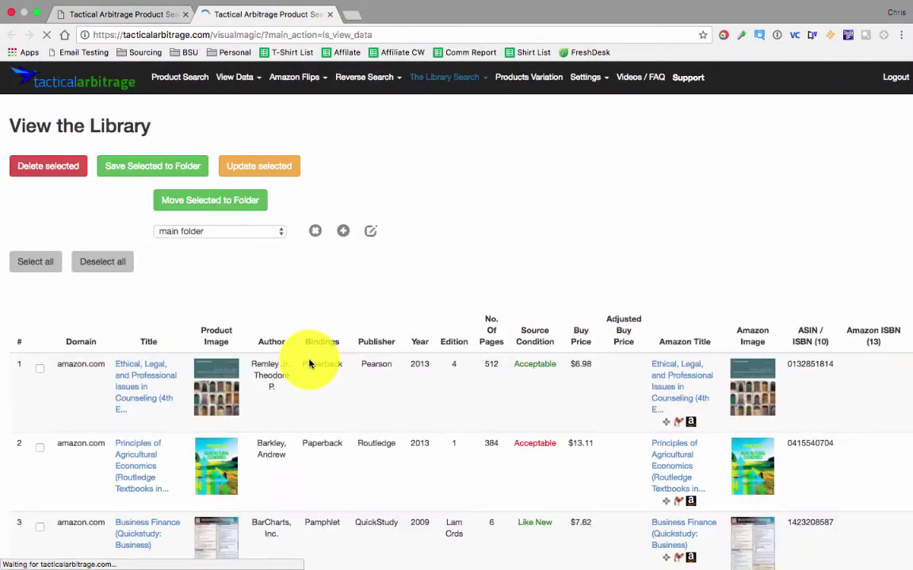
pyautogui.scroll(-2, 309, 363)
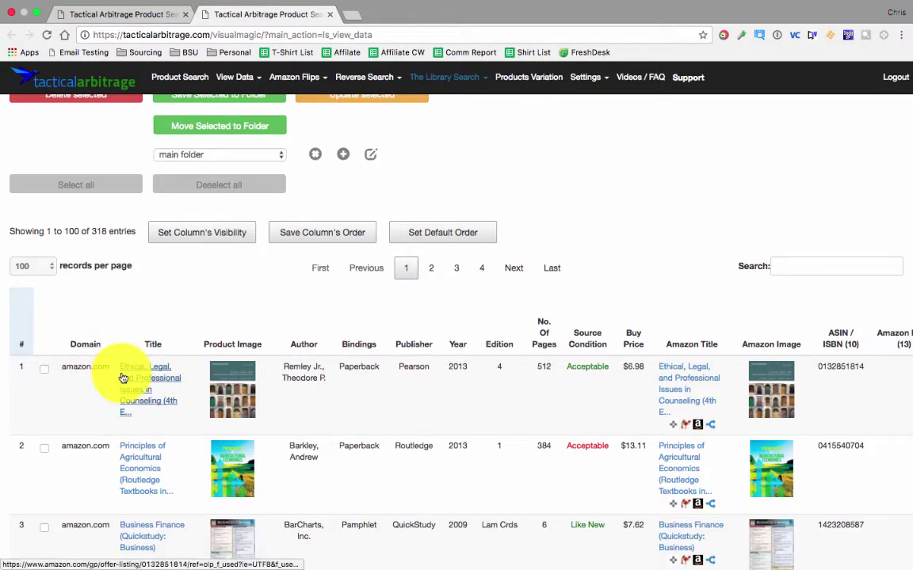
pyautogui.moveTo(224, 382)
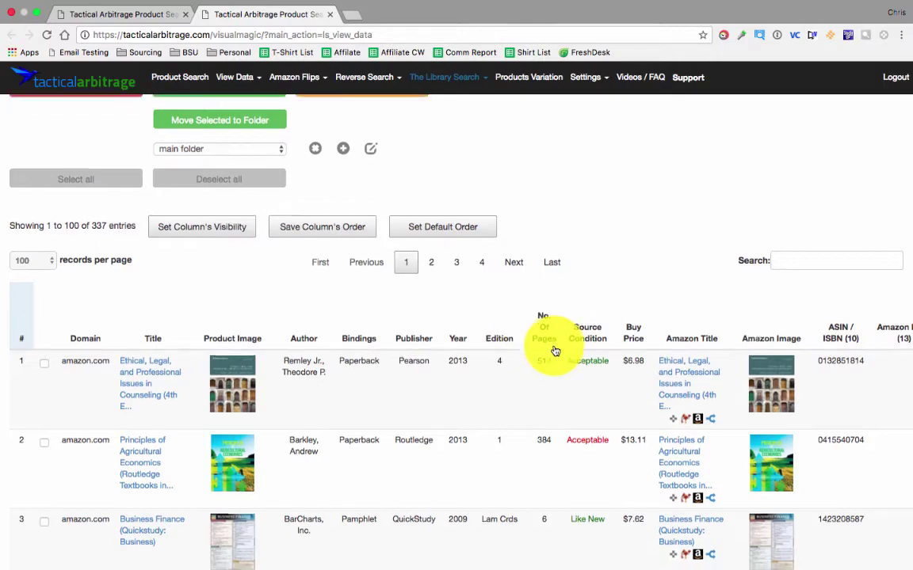
# Examine the result columns from page count and source condition through prices, gross profit and ROI to sales rank
pyautogui.scroll(-1, 505, 343)
pyautogui.hscroll(2, 538, 348)
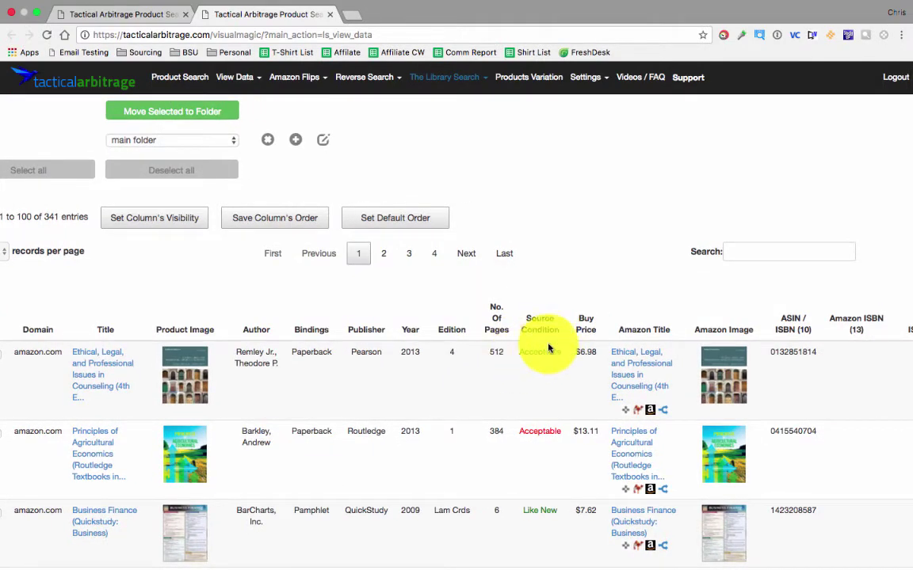
pyautogui.scroll(-1, 546, 351)
pyautogui.hscroll(5, 546, 356)
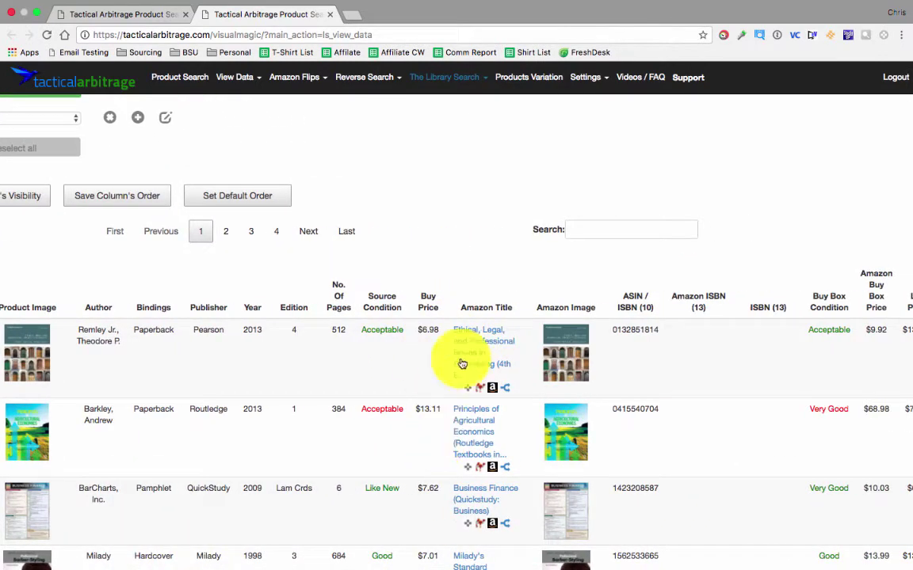
pyautogui.hscroll(4, 473, 458)
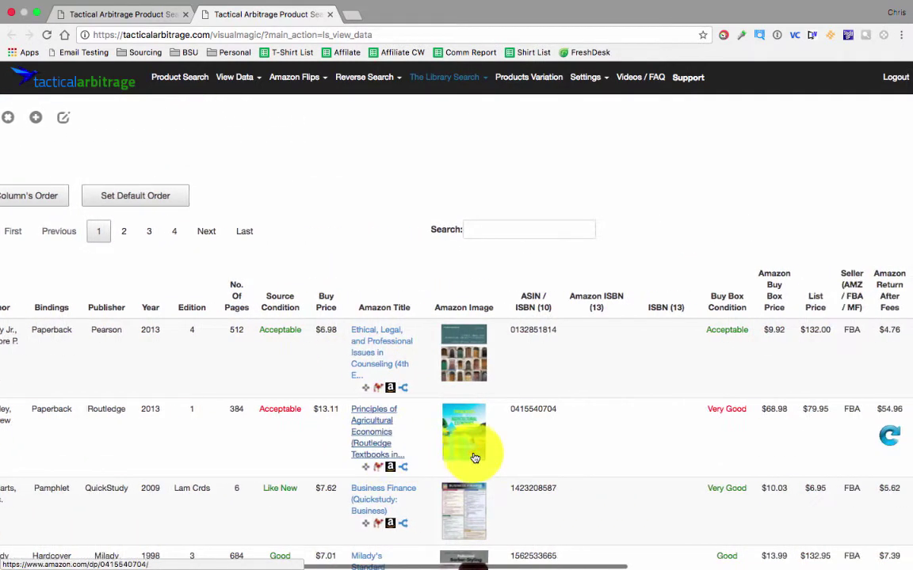
pyautogui.hscroll(1, 518, 367)
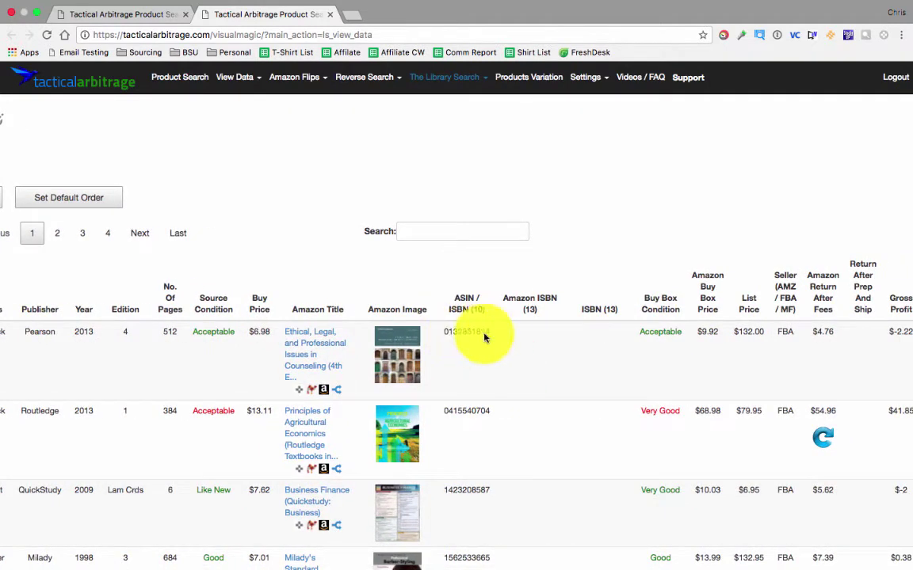
pyautogui.hscroll(2, 579, 362)
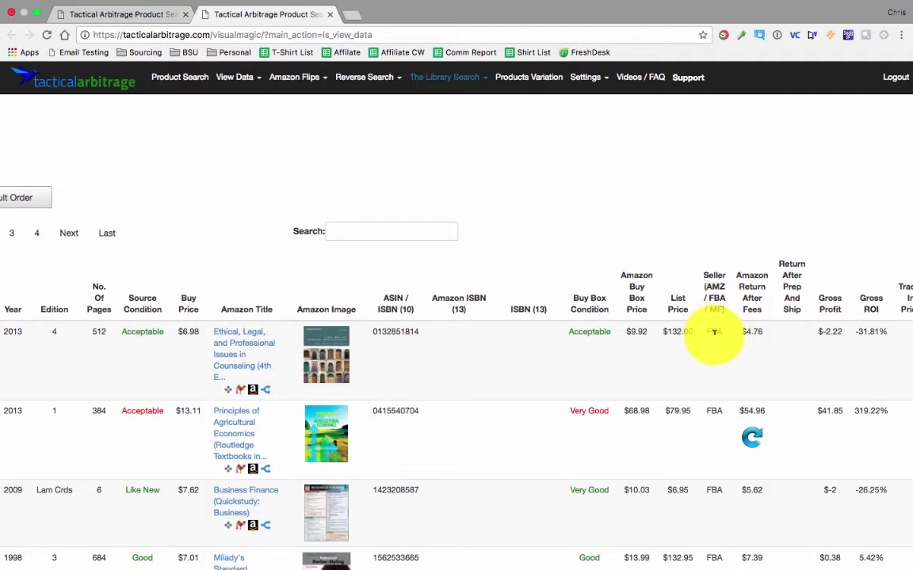
pyautogui.hscroll(2, 714, 333)
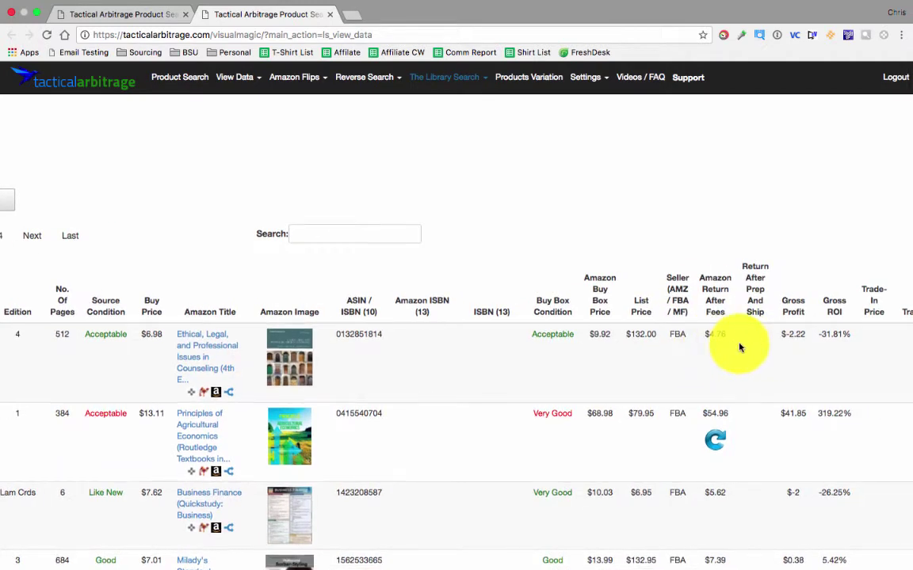
pyautogui.hscroll(4, 739, 347)
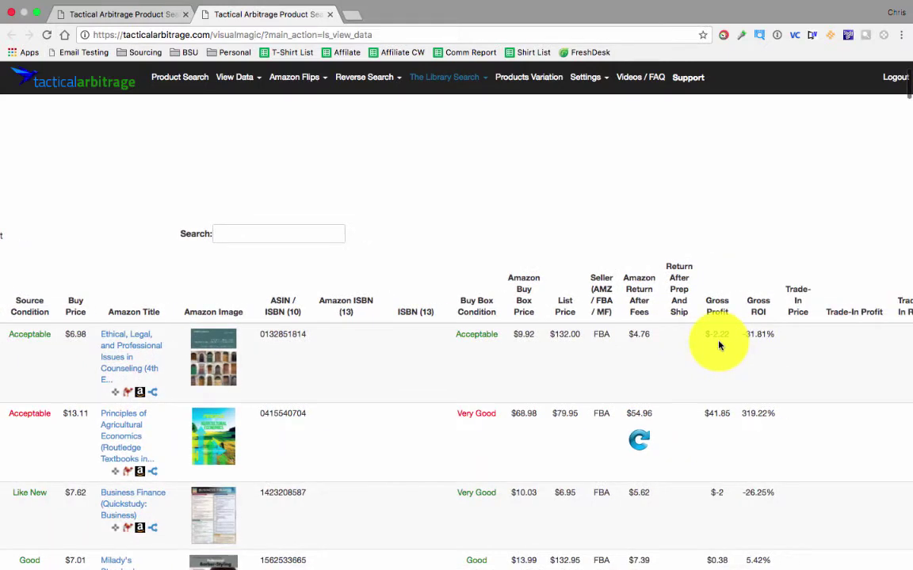
pyautogui.hscroll(8, 720, 345)
pyautogui.hscroll(7, 615, 346)
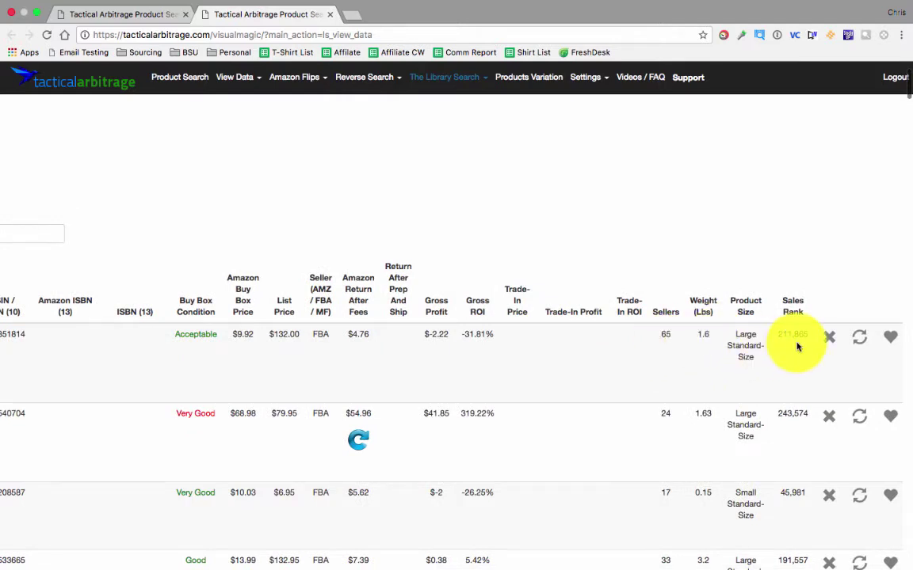
# Refresh the data of the Principles of Agricultural Economics row and open the book's source listing on Amazon
pyautogui.scroll(-2, 468, 396)
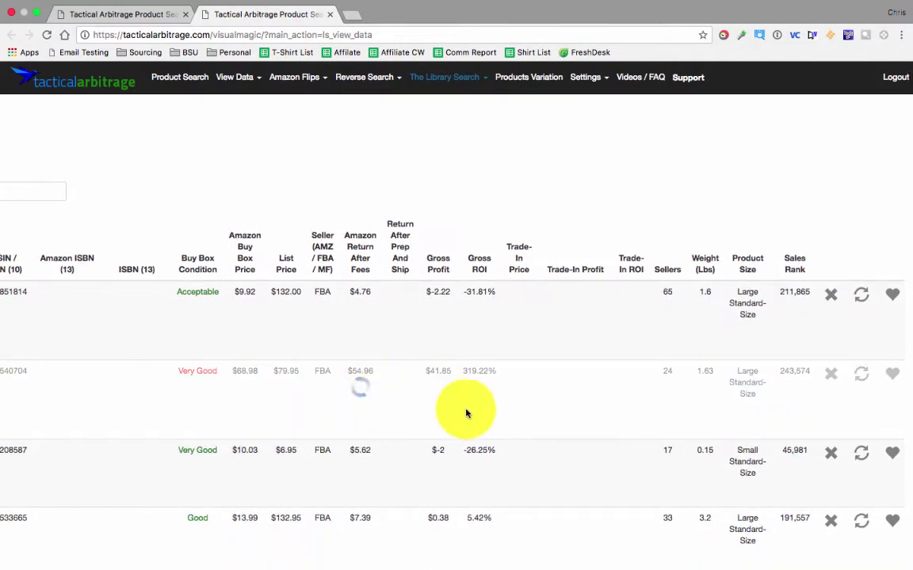
pyautogui.hscroll(-10, 303, 417)
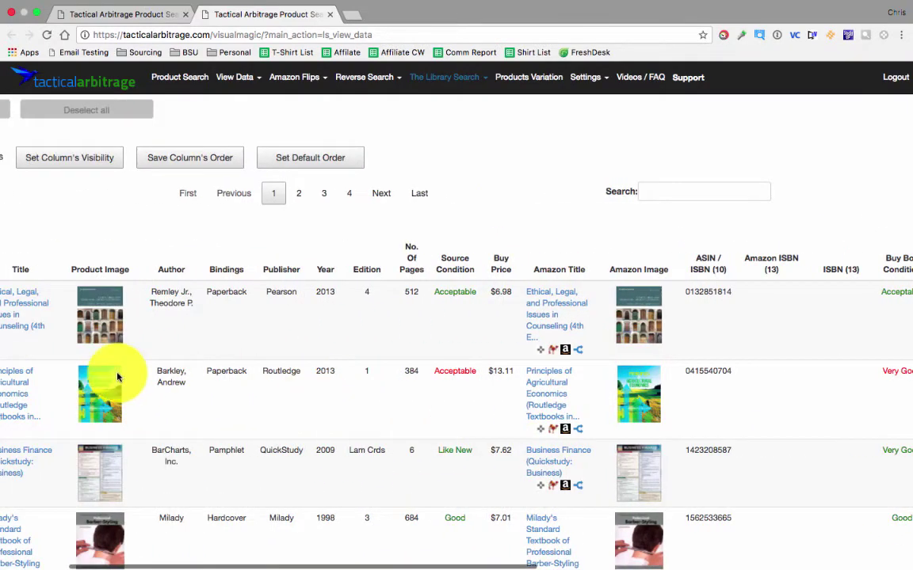
pyautogui.hscroll(-5, 147, 381)
pyautogui.click(148, 390)
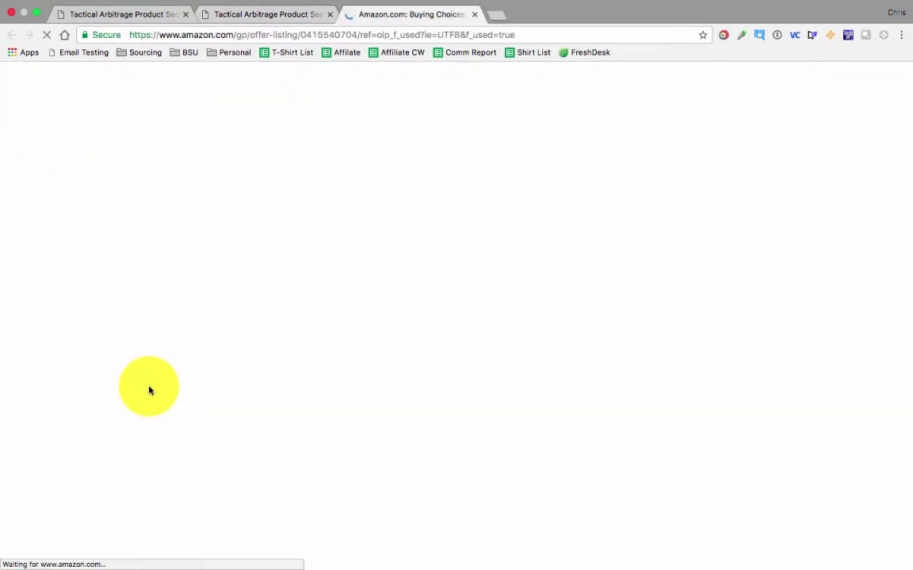
# Check the lowest used offer price for the book and include New condition offers in the listing
pyautogui.scroll(-5, 183, 384)
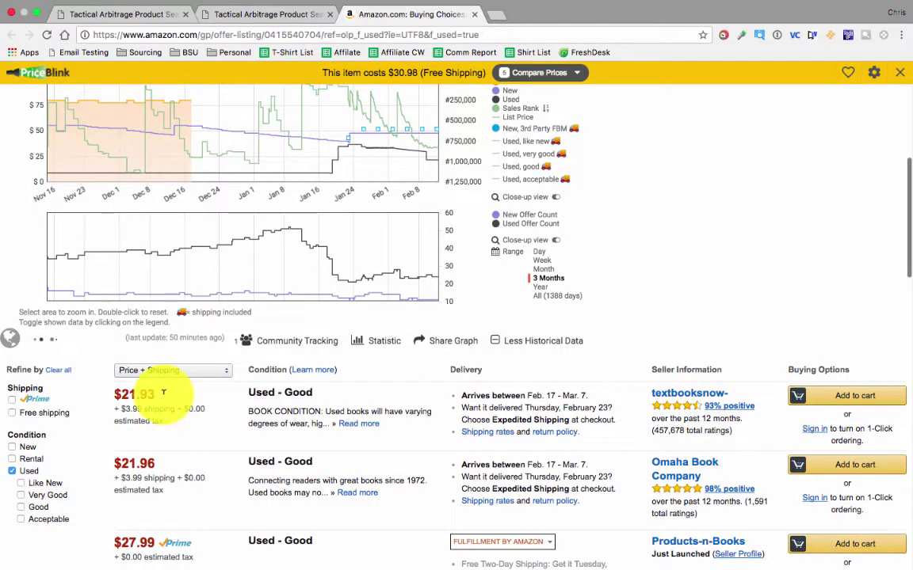
pyautogui.moveTo(139, 393); pyautogui.dragTo(210, 389)
pyautogui.scroll(-1, 159, 392)
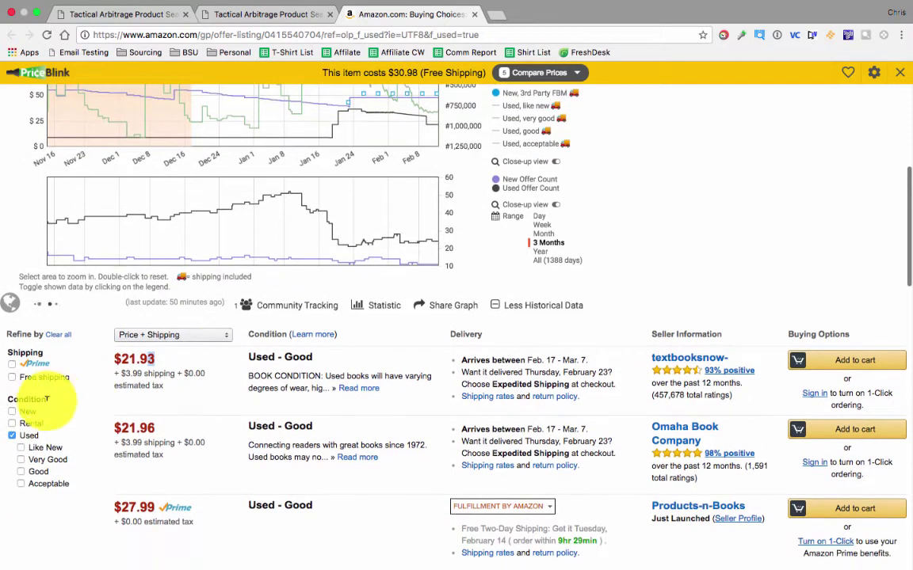
pyautogui.click(16, 416)
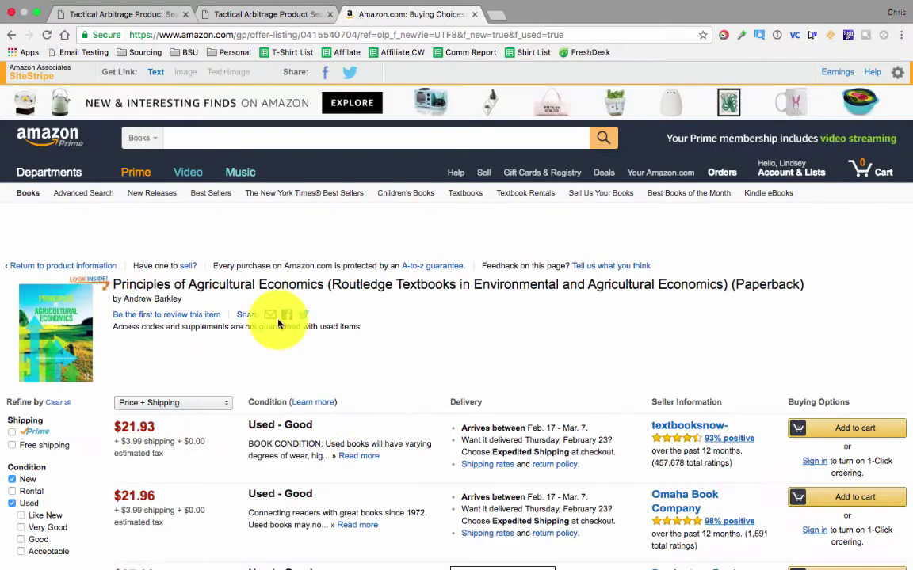
# Open the book's Amazon product page and examine its buying options and price history chart
pyautogui.click(85, 316)
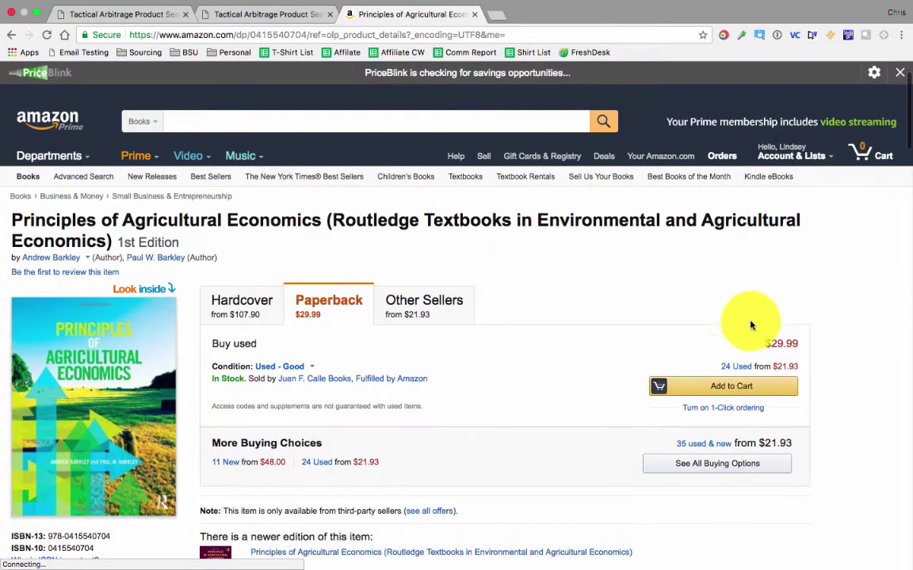
pyautogui.scroll(-2, 729, 428)
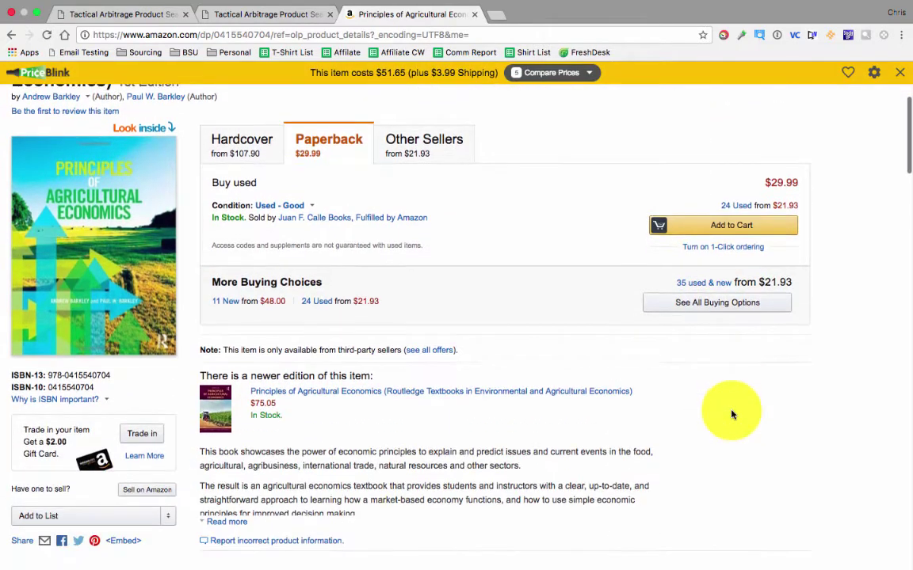
pyautogui.scroll(-5, 387, 421)
pyautogui.scroll(-1, 385, 425)
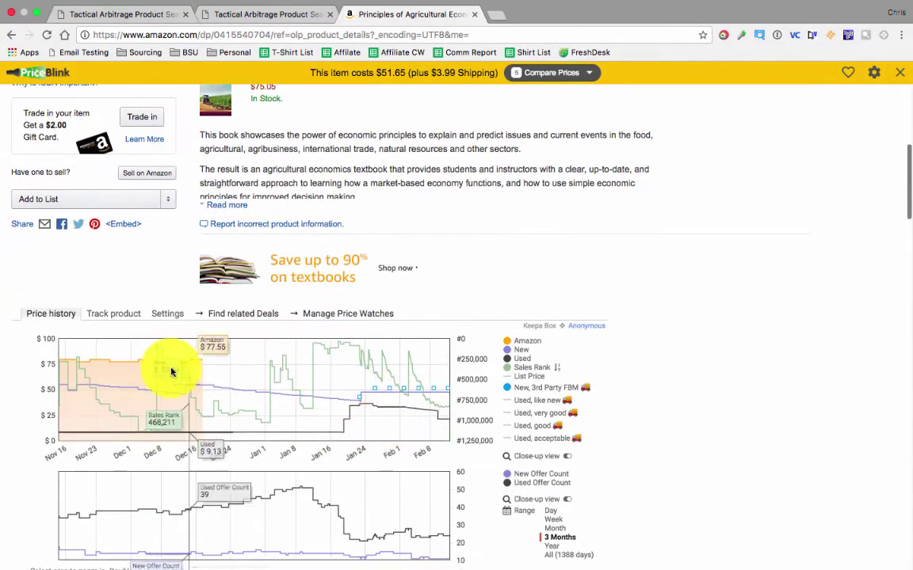
# Return to the library results and compare the Principles of Agricultural Economics buy price, Amazon buy box price and gross profit
pyautogui.click(289, 15)
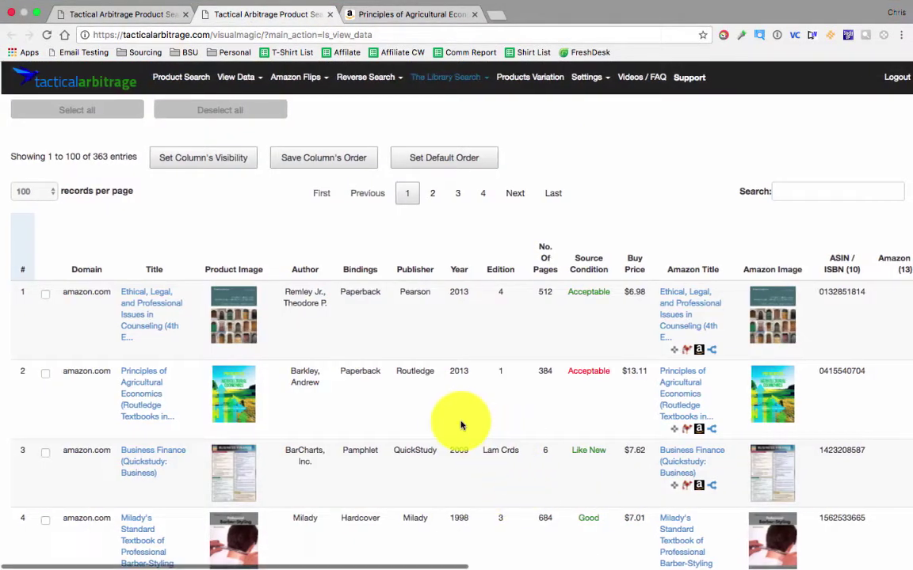
pyautogui.hscroll(3, 462, 425)
pyautogui.hscroll(2, 451, 381)
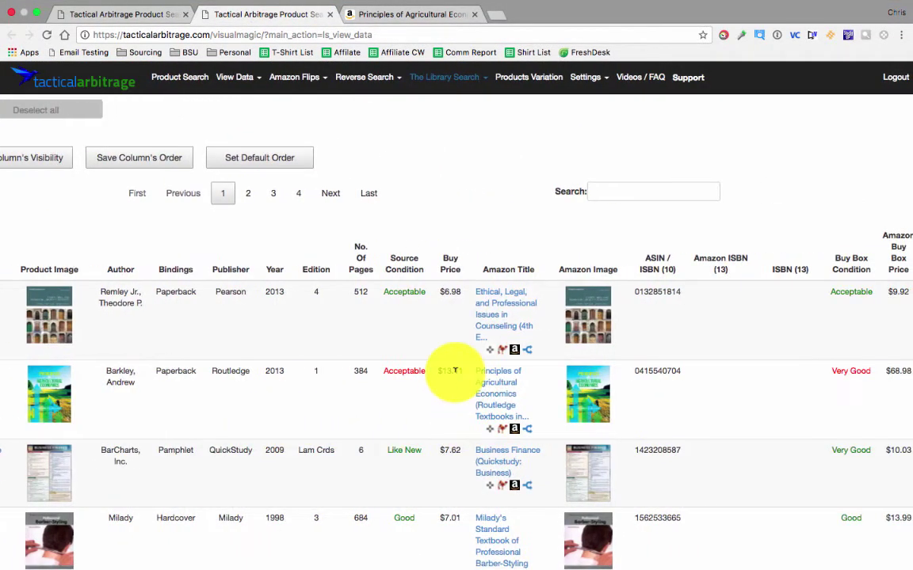
pyautogui.hscroll(3, 396, 369)
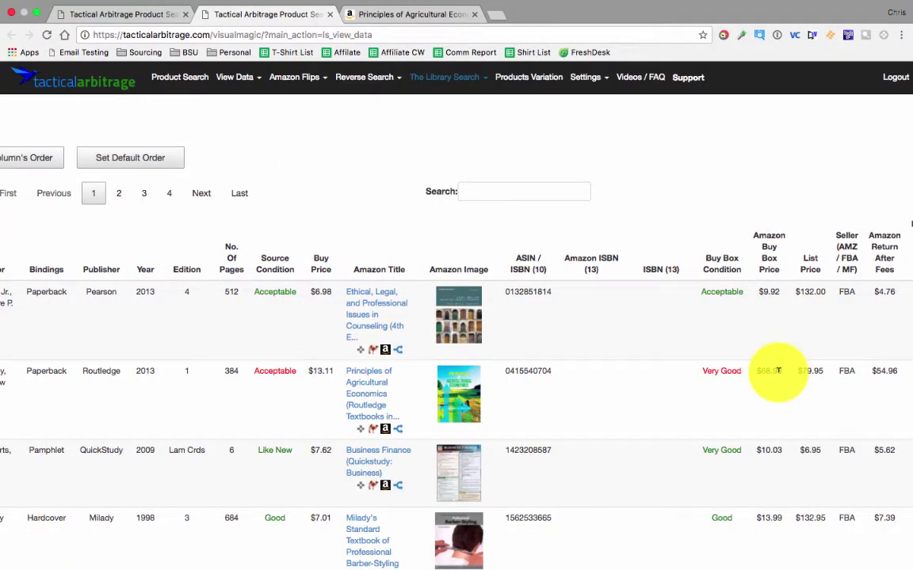
pyautogui.hscroll(5, 778, 370)
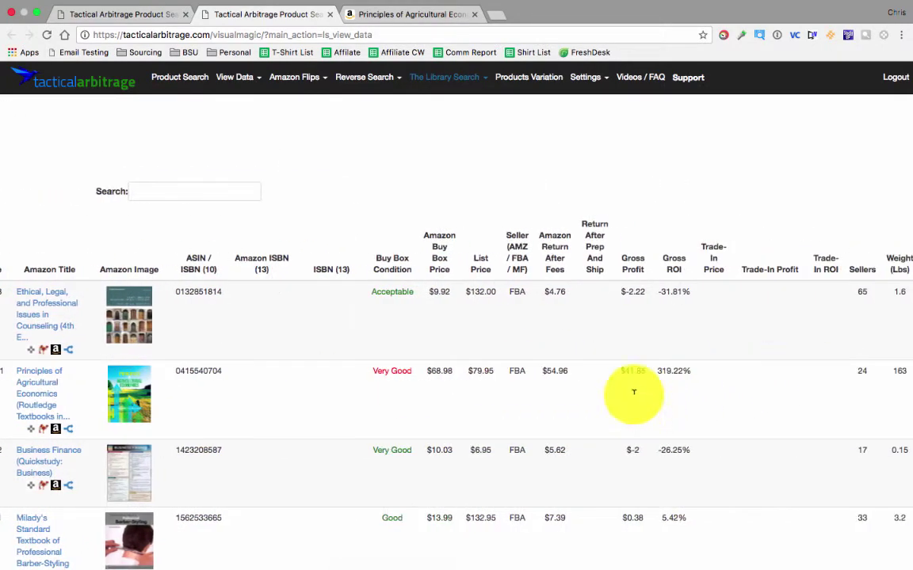
# Examine the Amazon-sourced books on the first results page, comparing buy prices, source and buy box conditions, gross profit and ROI
pyautogui.hscroll(-2, 464, 388)
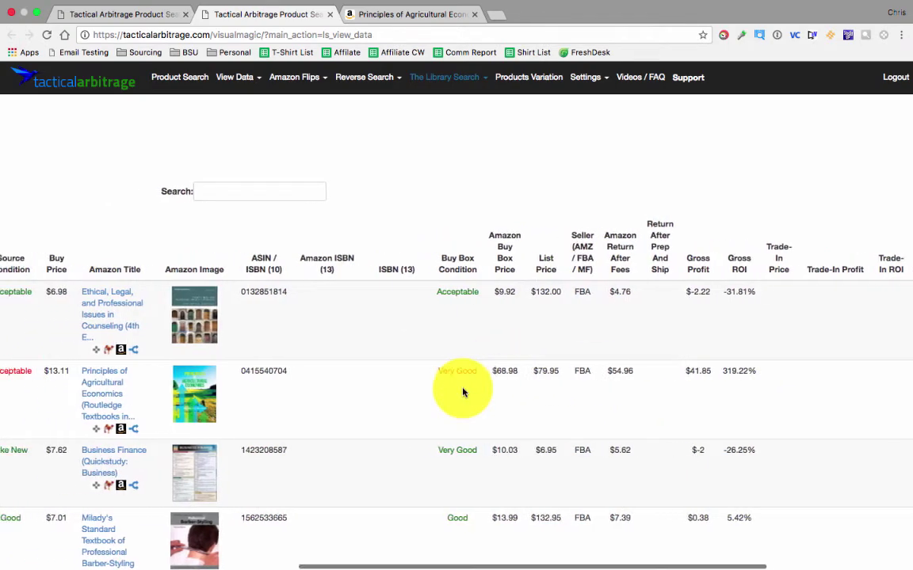
pyautogui.hscroll(-4, 464, 393)
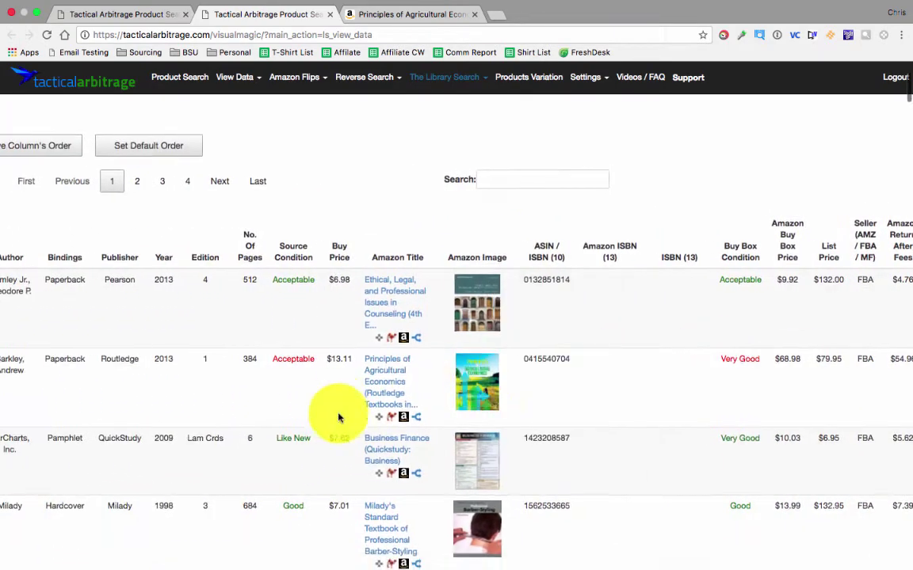
pyautogui.scroll(-1, 340, 416)
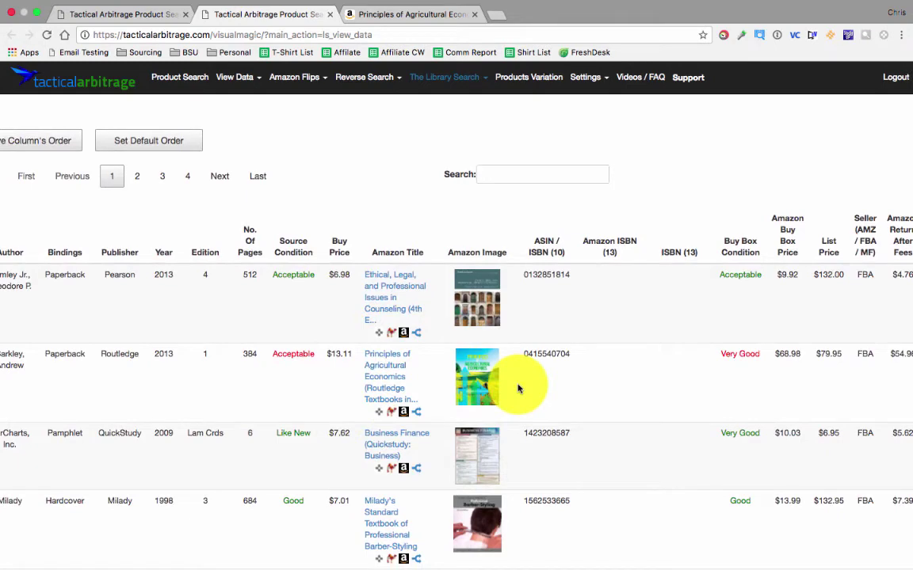
pyautogui.scroll(-5, 518, 388)
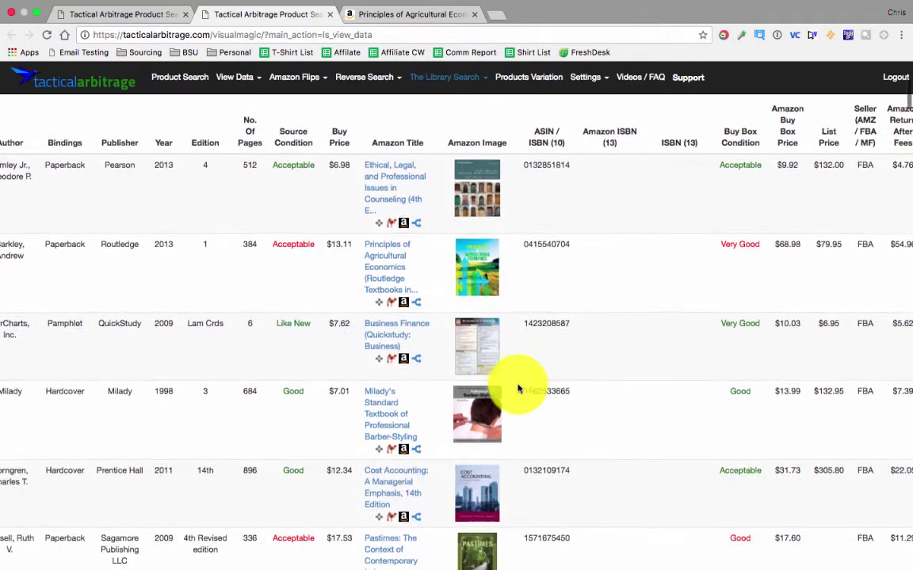
pyautogui.hscroll(3, 518, 388)
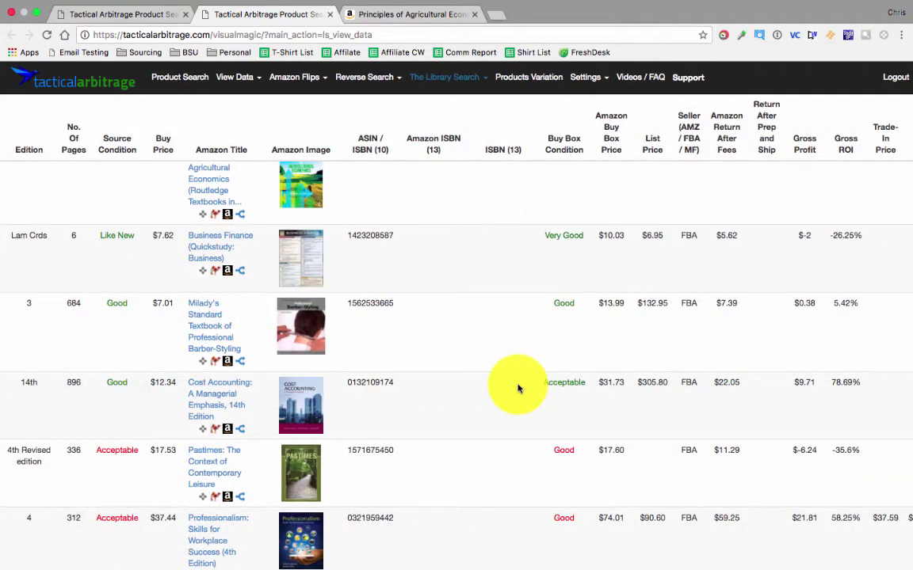
pyautogui.scroll(-5, 518, 388)
pyautogui.hscroll(-5, 518, 388)
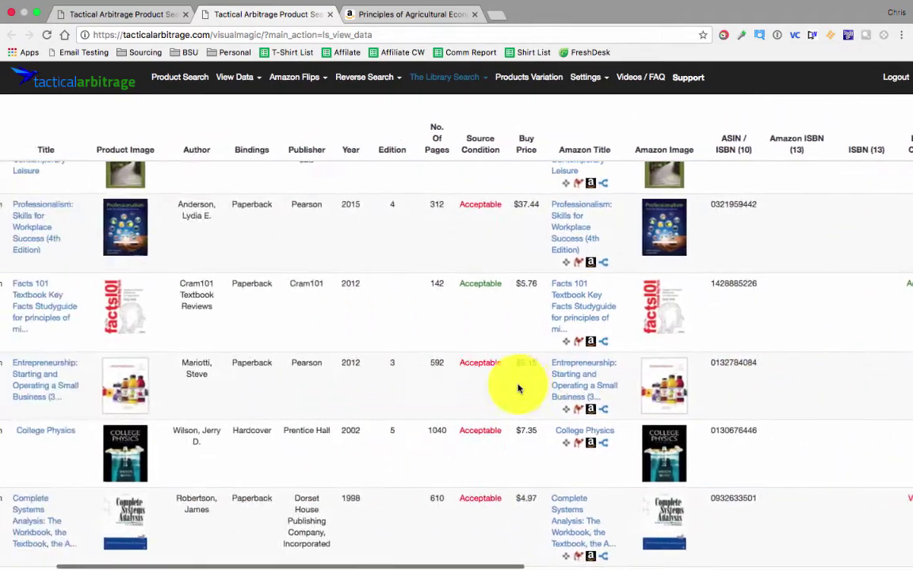
pyautogui.scroll(-2, 518, 388)
pyautogui.hscroll(-2, 518, 389)
pyautogui.scroll(-10, 518, 388)
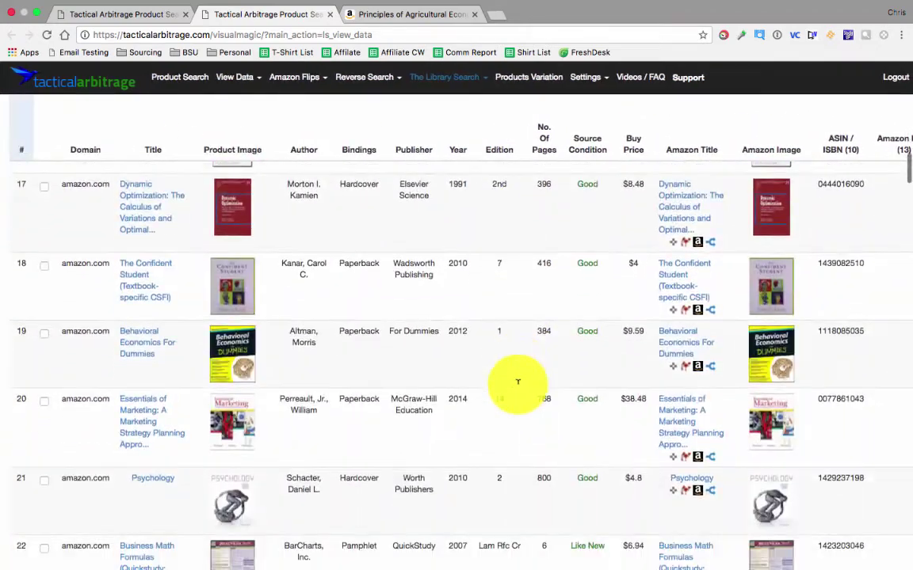
# Go to page 4 of the library results and check the Criticizing Photographs row's buy price, Amazon buy box price and gross profit
pyautogui.scroll(10, 519, 385)
pyautogui.scroll(10, 518, 381)
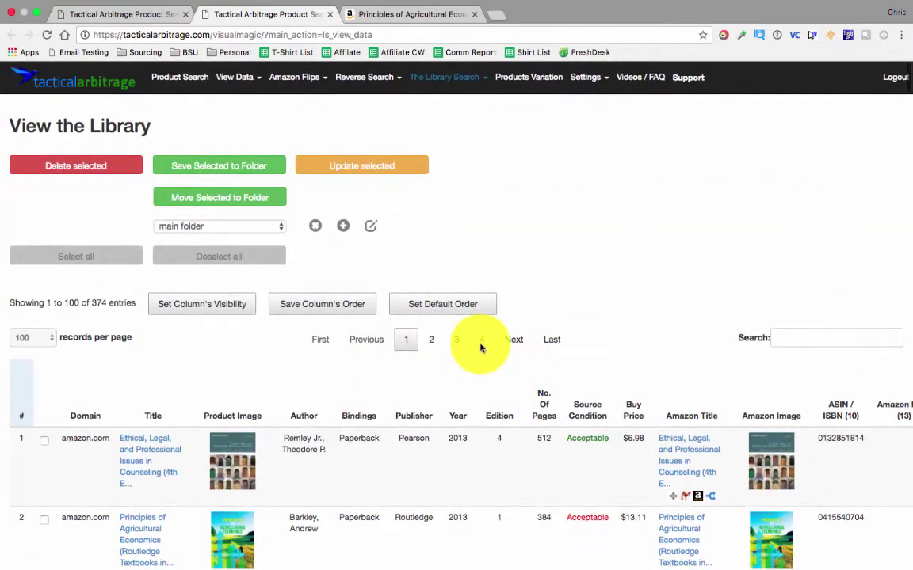
pyautogui.click(481, 340)
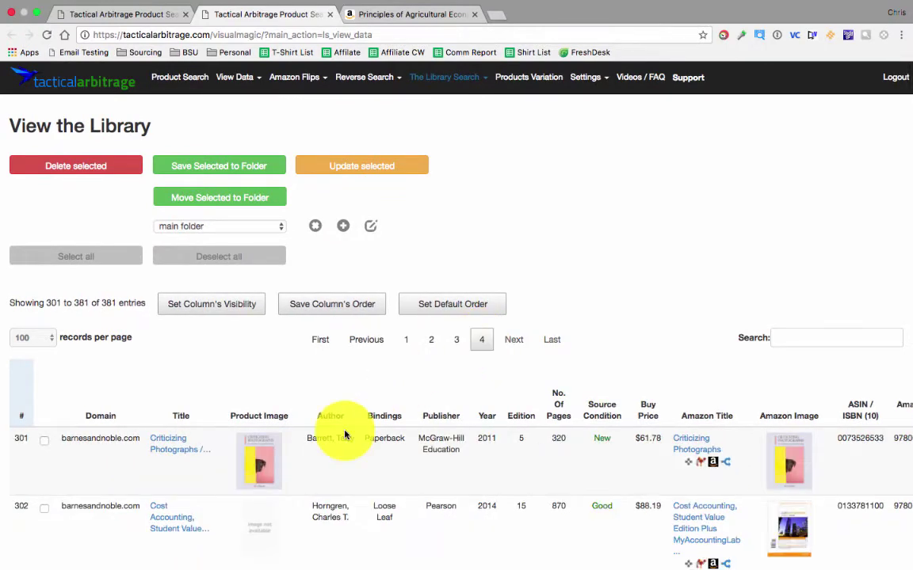
pyautogui.scroll(-1, 345, 434)
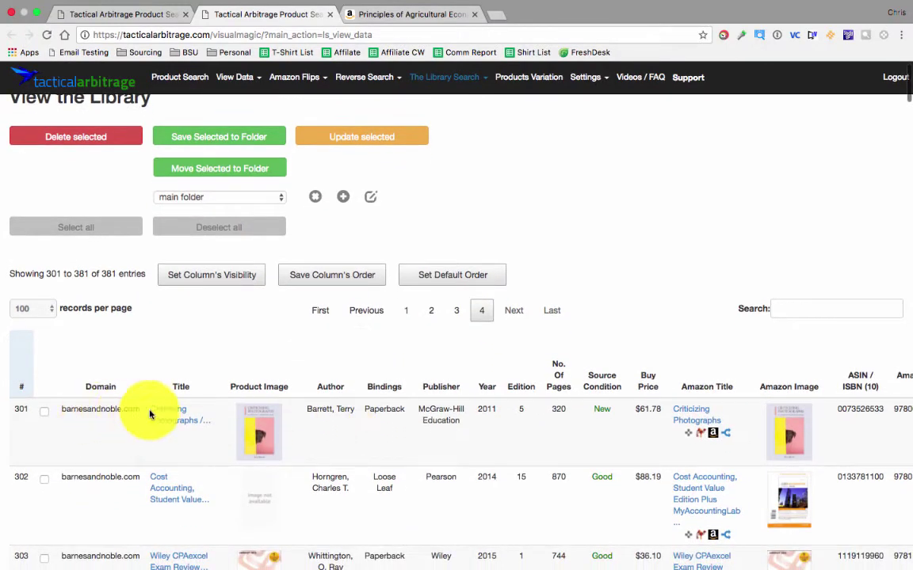
pyautogui.hscroll(8, 220, 466)
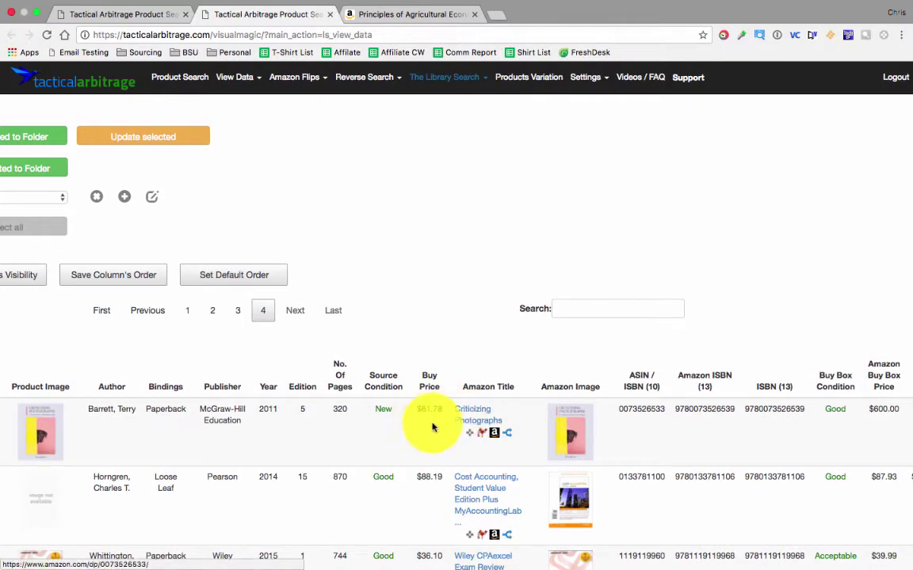
pyautogui.hscroll(3, 472, 438)
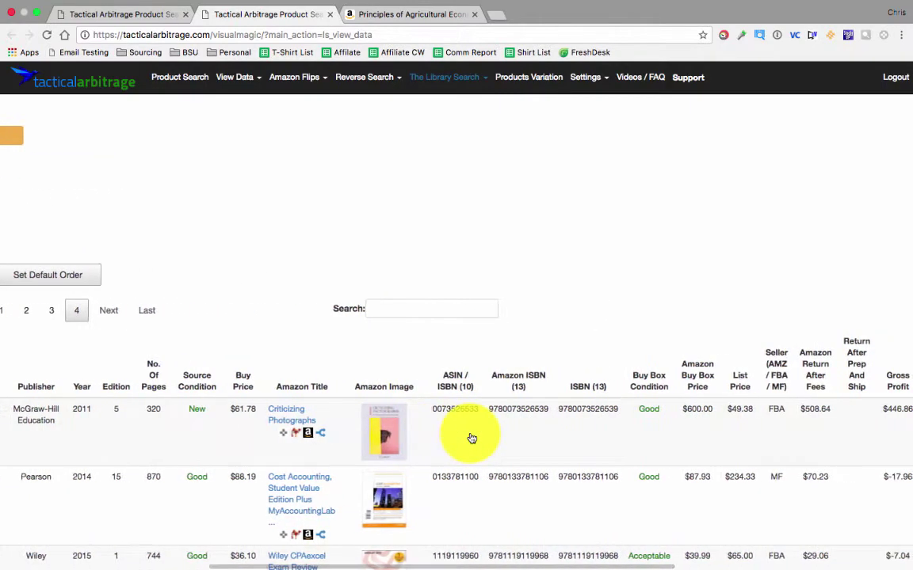
pyautogui.hscroll(2, 472, 438)
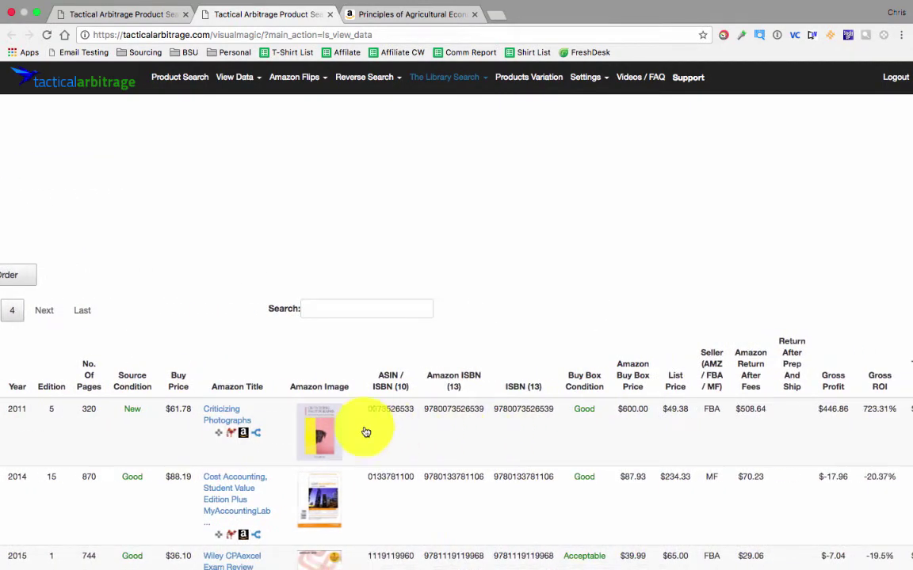
# Open the Barnes & Noble source listing and the Amazon product page for Criticizing Photographs
pyautogui.hscroll(-1, 301, 424)
pyautogui.hscroll(-6, 223, 419)
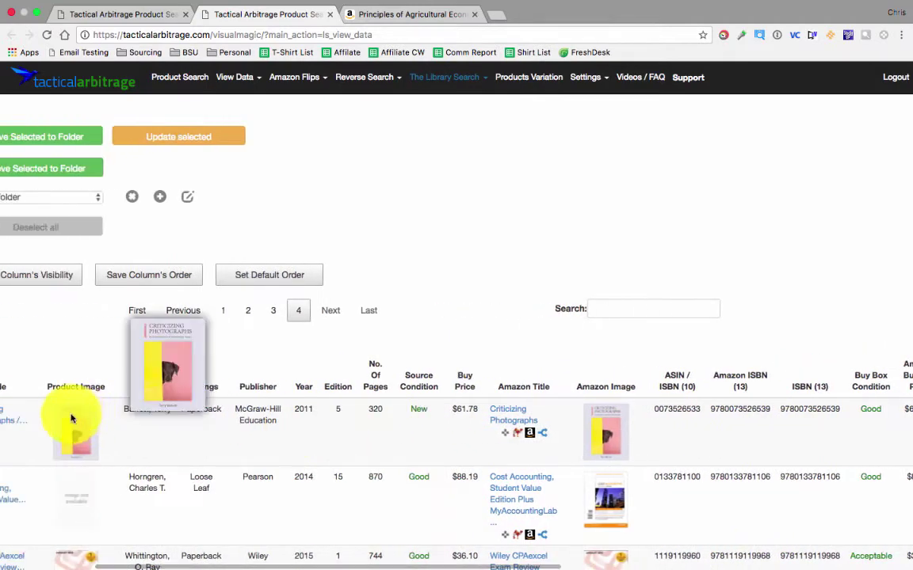
pyautogui.click(17, 428)
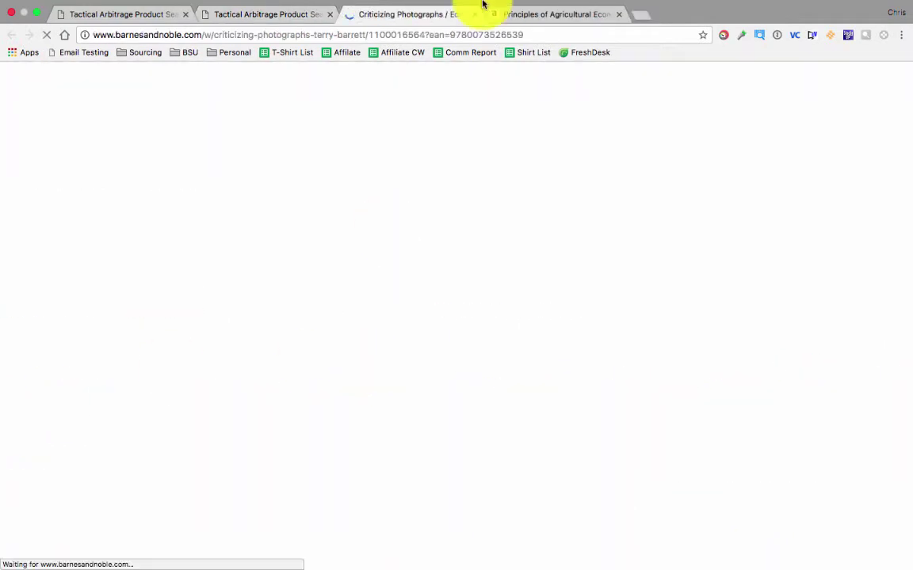
pyautogui.click(297, 27)
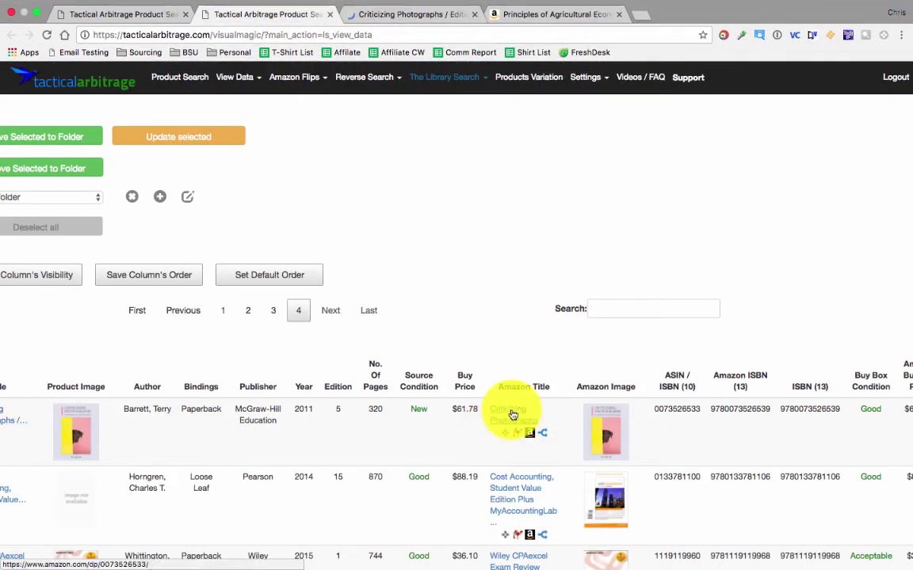
pyautogui.click(512, 414)
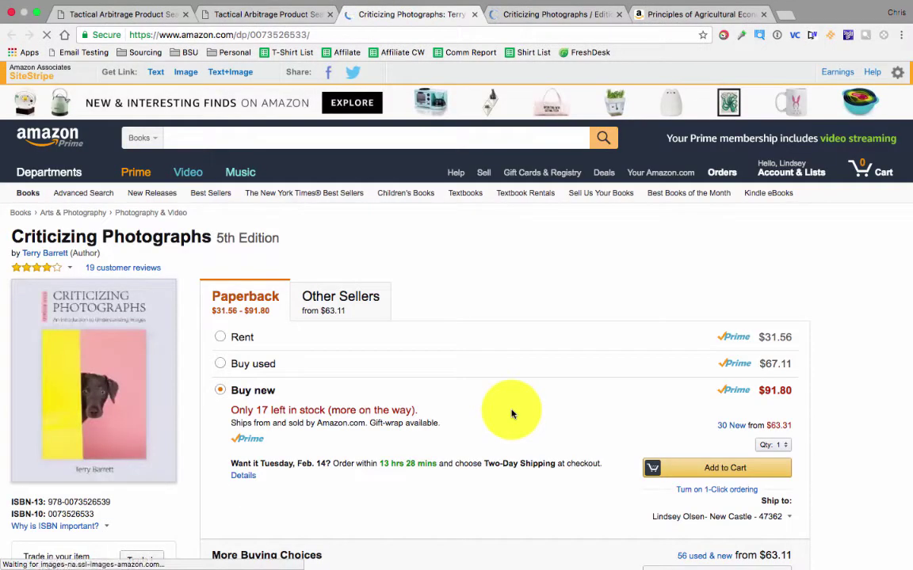
# Compare the purchase options for Criticizing Photographs on its Amazon and Barnes & Noble product pages
pyautogui.scroll(-2, 322, 358)
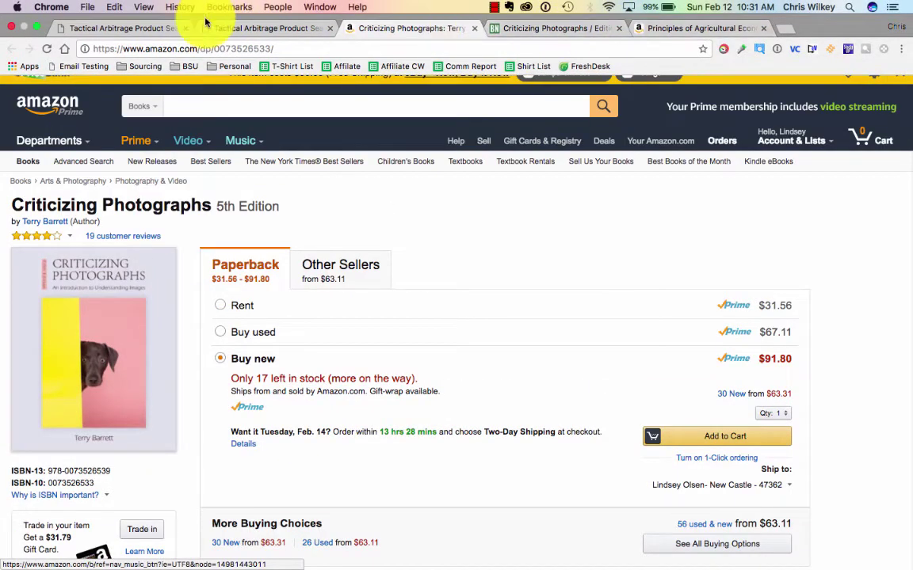
pyautogui.click(212, 30)
pyautogui.click(531, 28)
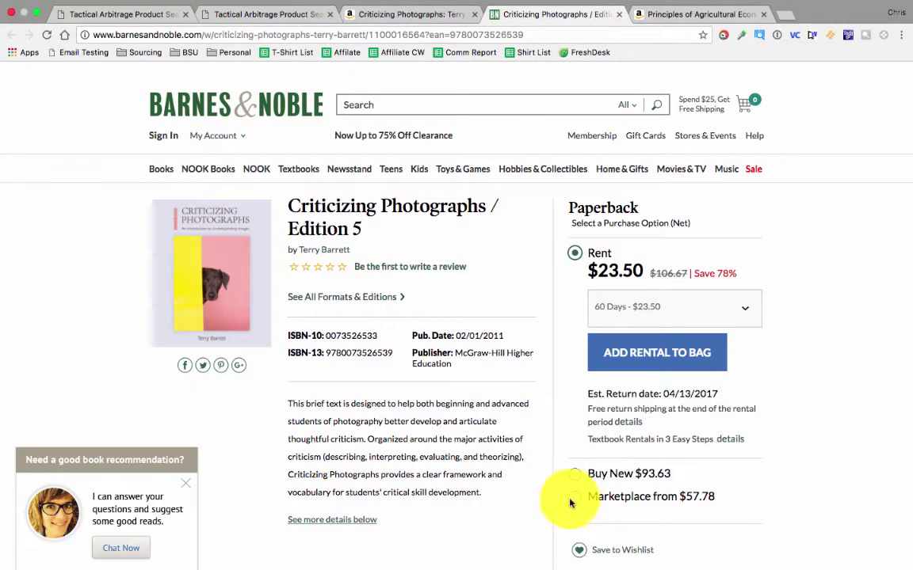
pyautogui.click(681, 29)
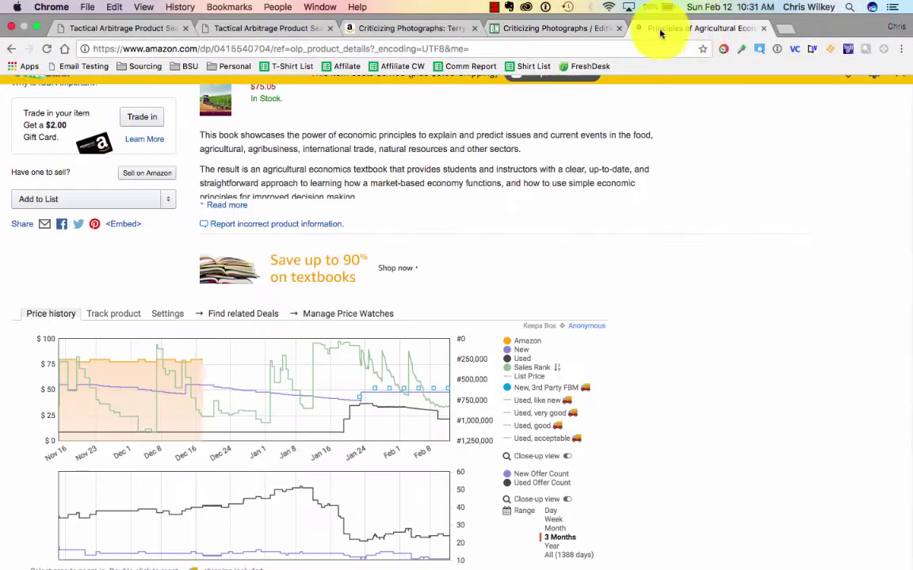
pyautogui.click(408, 28)
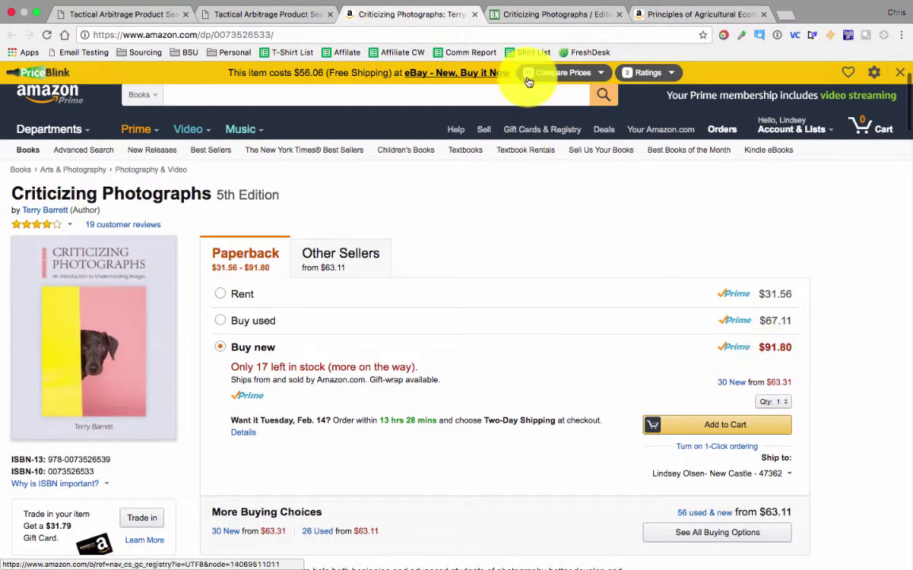
pyautogui.click(534, 21)
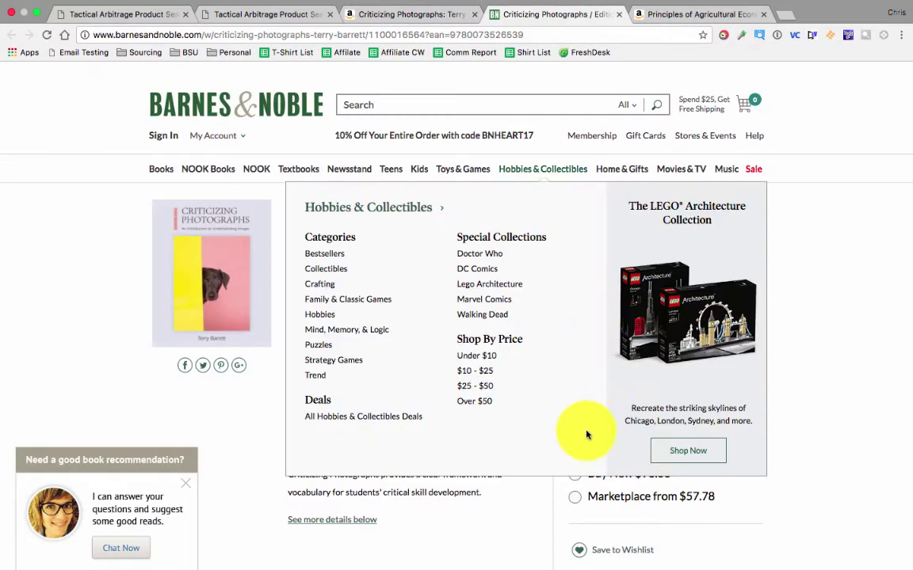
# Check the Barnes & Noble Marketplace price against the Amazon offers and close the opened book pages
pyautogui.click(572, 497)
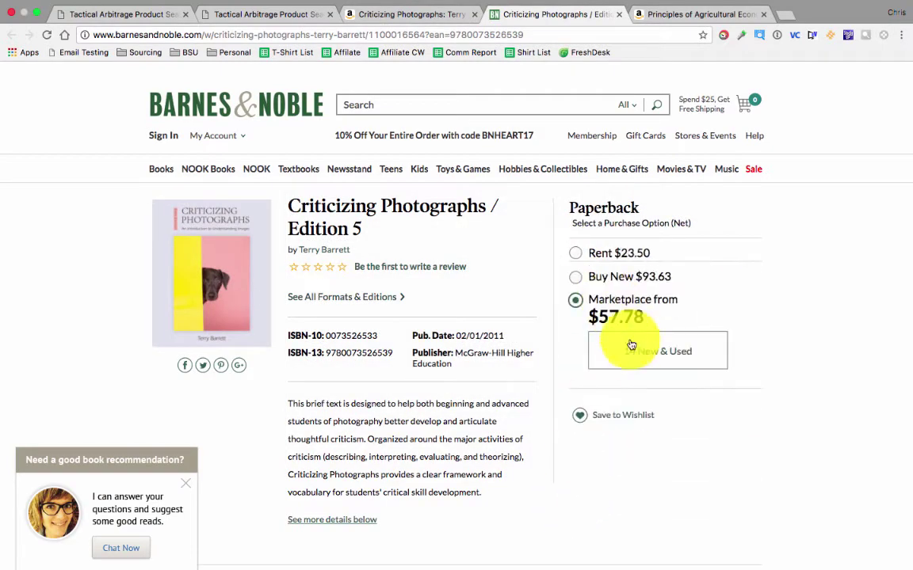
pyautogui.click(394, 15)
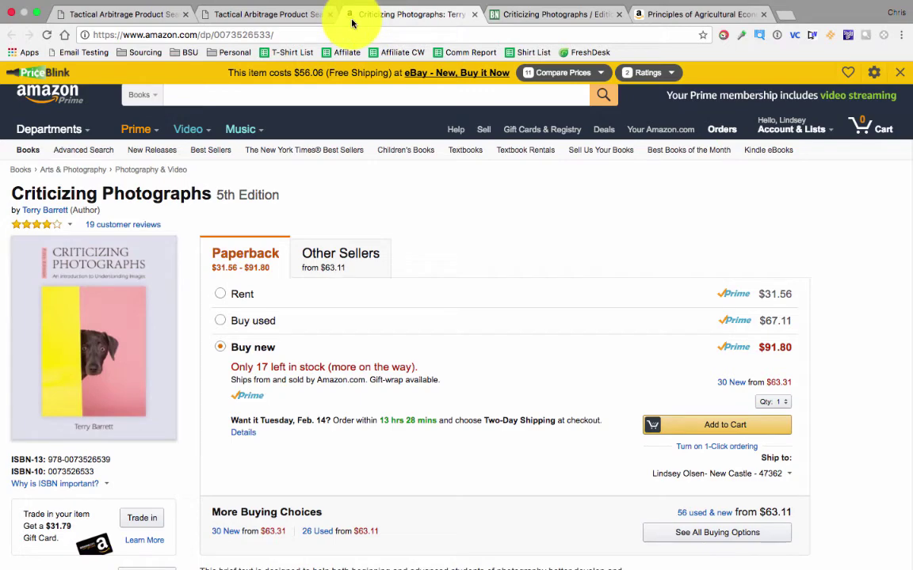
pyautogui.click(471, 18)
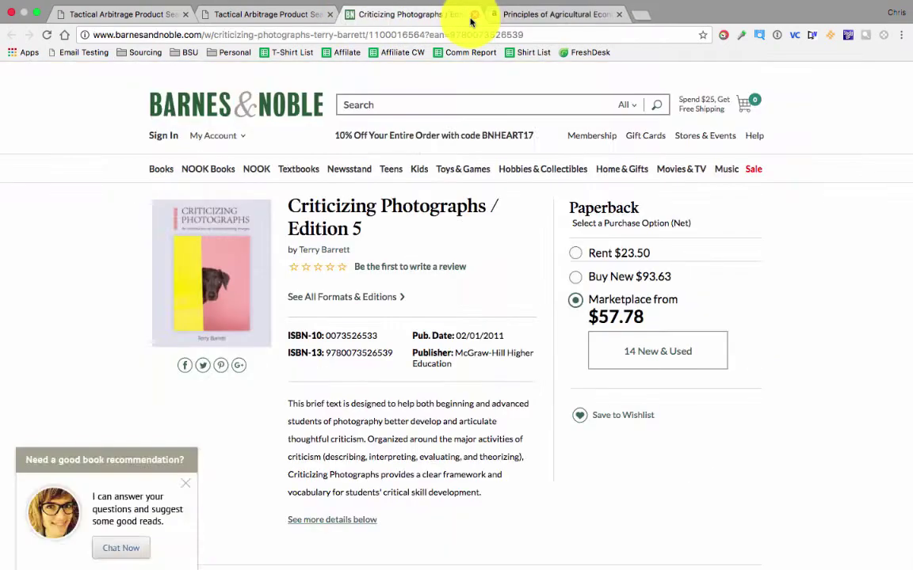
pyautogui.click(471, 19)
pyautogui.click(471, 18)
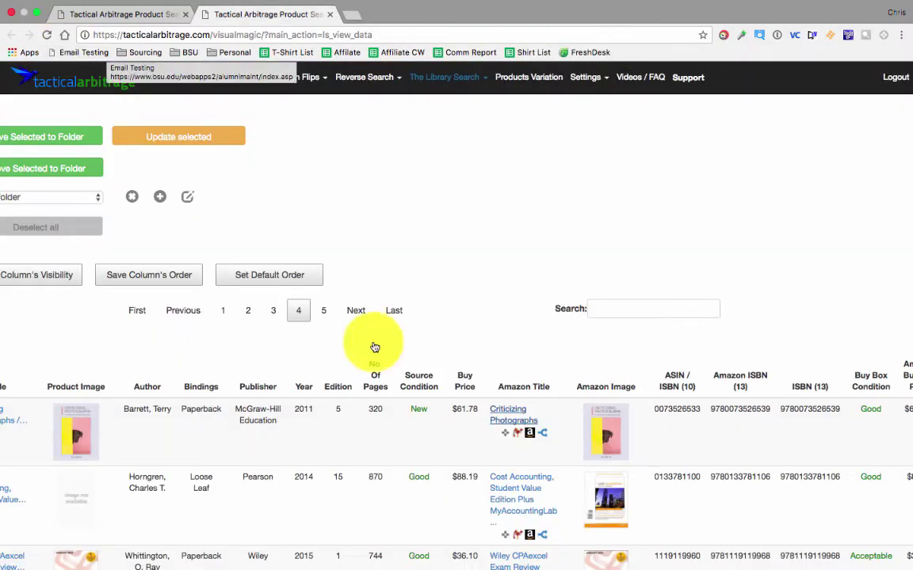
# Select all the books on page 4 of the library results and try to delete them
pyautogui.scroll(-4, 400, 397)
pyautogui.hscroll(-3, 401, 397)
pyautogui.scroll(6, 401, 397)
pyautogui.scroll(-1, 400, 404)
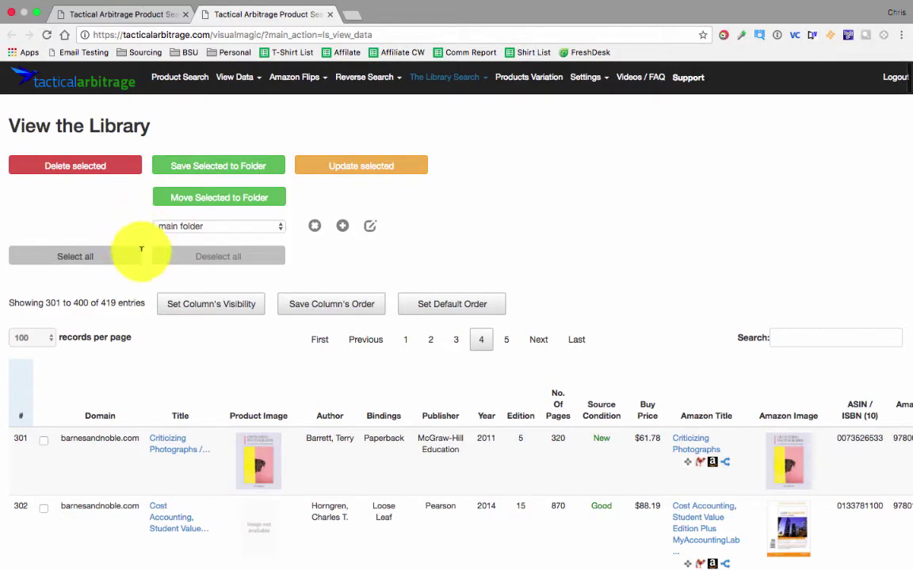
pyautogui.click(91, 256)
pyautogui.click(93, 165)
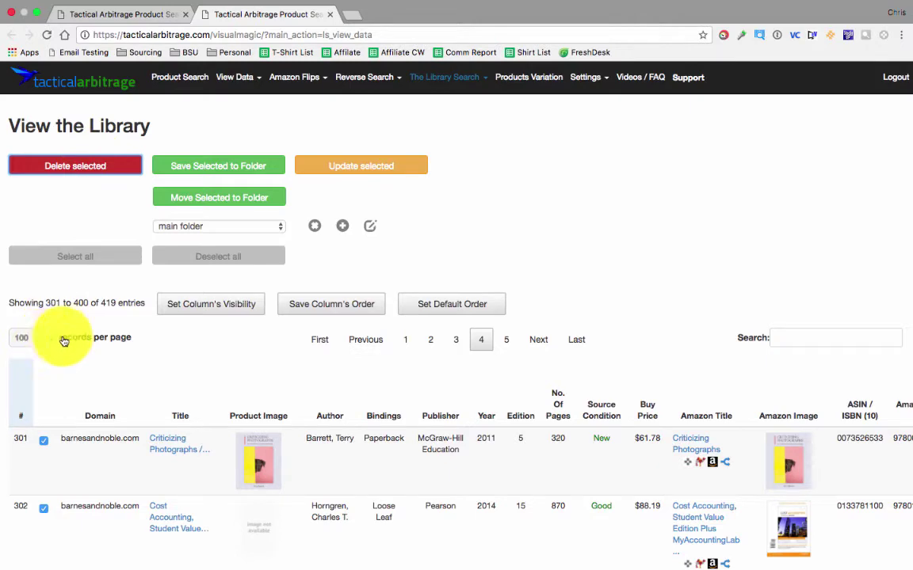
# Return to the Library Search page, delete the old data and abort the running Barnes & Noble accounting textbooks search
pyautogui.moveTo(92, 6)
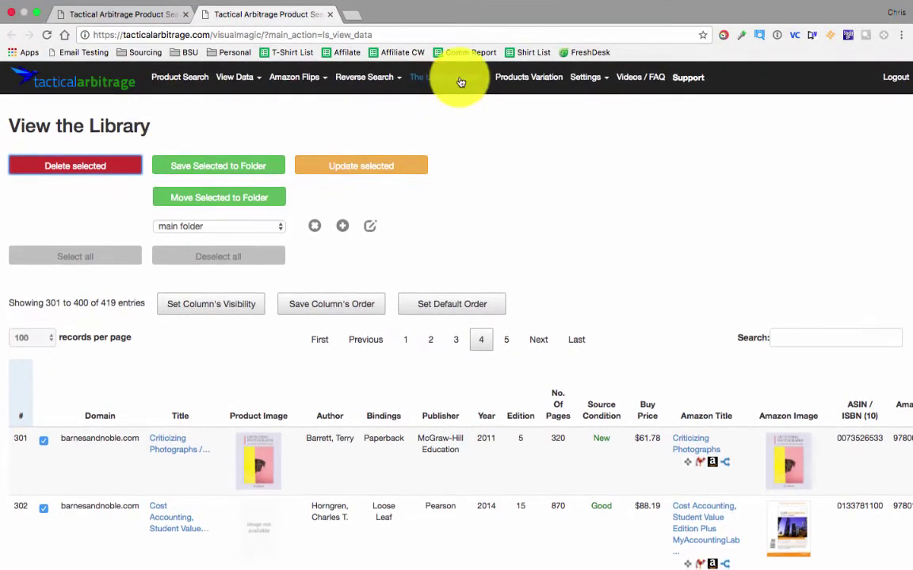
pyautogui.click(92, 14)
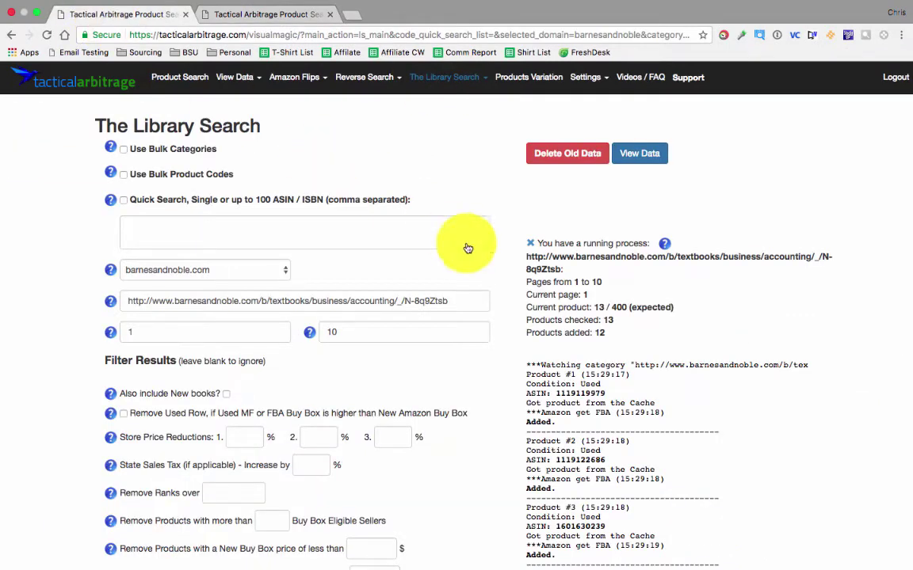
pyautogui.click(575, 154)
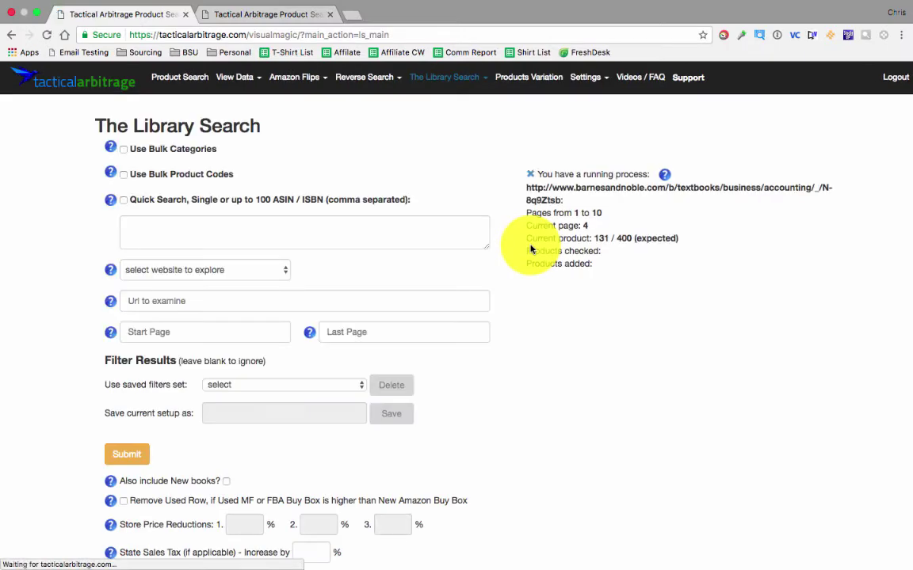
pyautogui.click(529, 173)
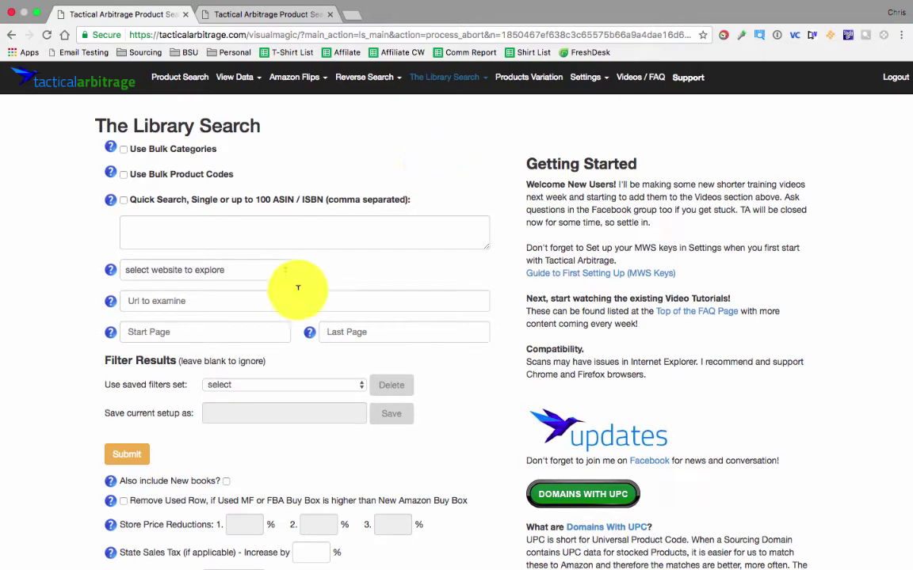
# Set the website to explore to barnesandnoble.com and fill in its example accounting textbooks URL as the address to examine
pyautogui.click(228, 271)
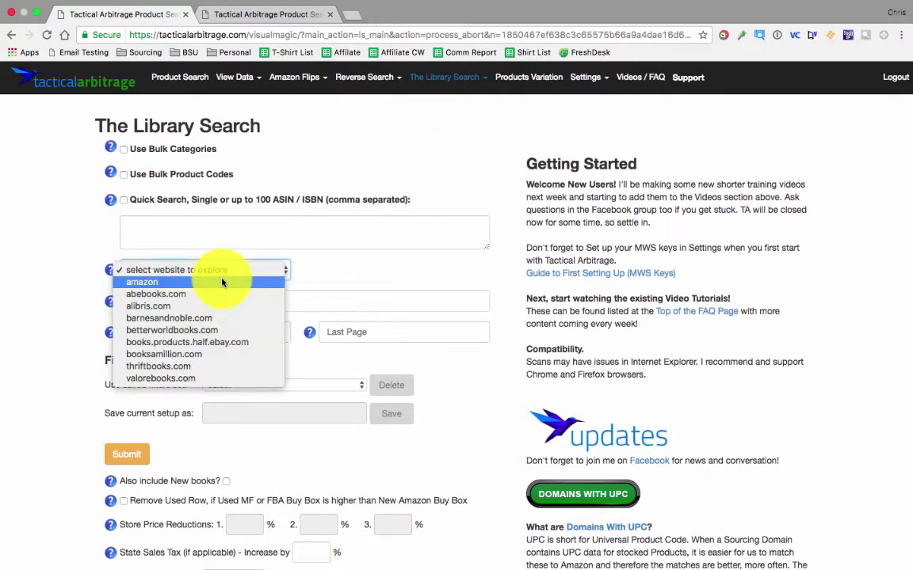
pyautogui.click(226, 319)
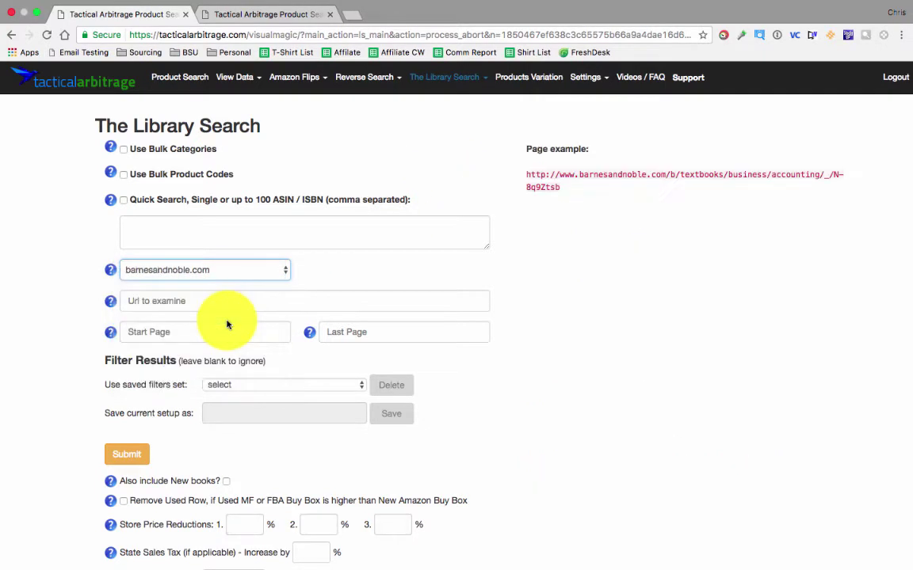
pyautogui.click(553, 187)
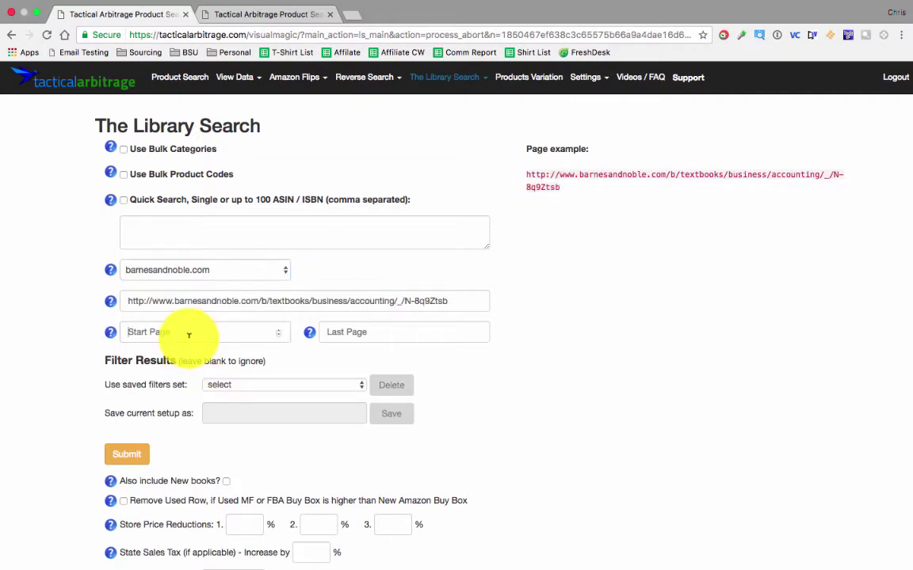
# Set the search's page range to start at page 1 and end at page 10
pyautogui.click(183, 334)
pyautogui.write('1')
pyautogui.click(331, 333)
pyautogui.write('10')
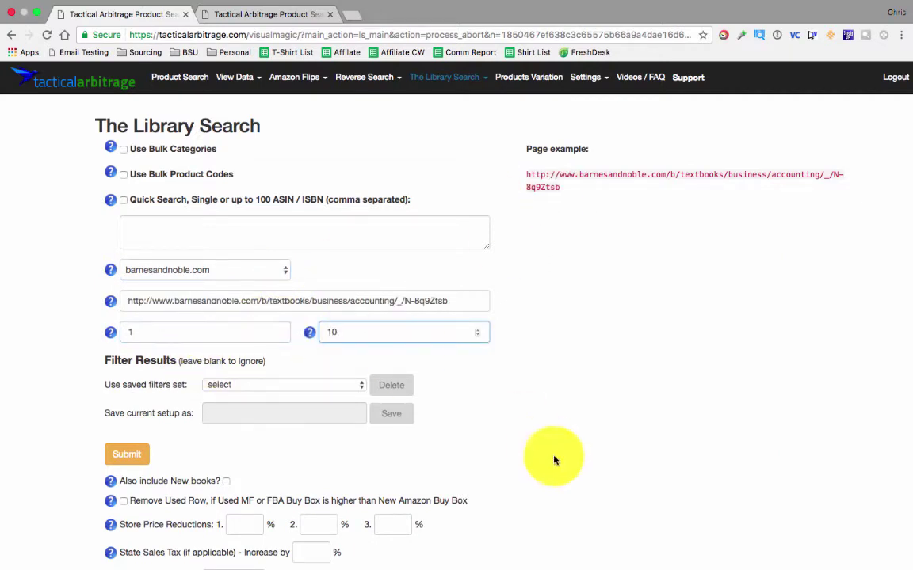
# Enable removing the used row when the used MF or FBA Buy Box is higher than the new Amazon Buy Box
pyautogui.scroll(-3, 554, 461)
pyautogui.scroll(-1, 555, 460)
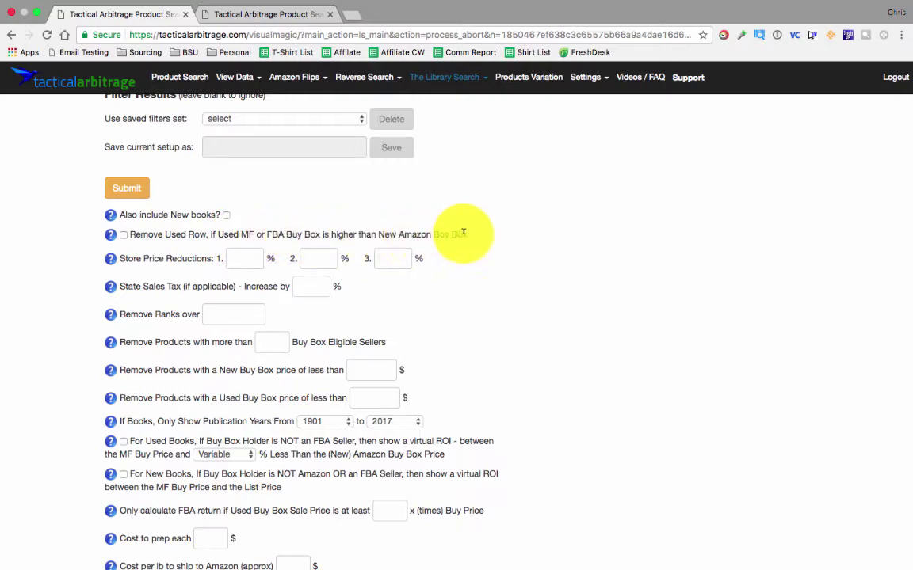
pyautogui.click(123, 237)
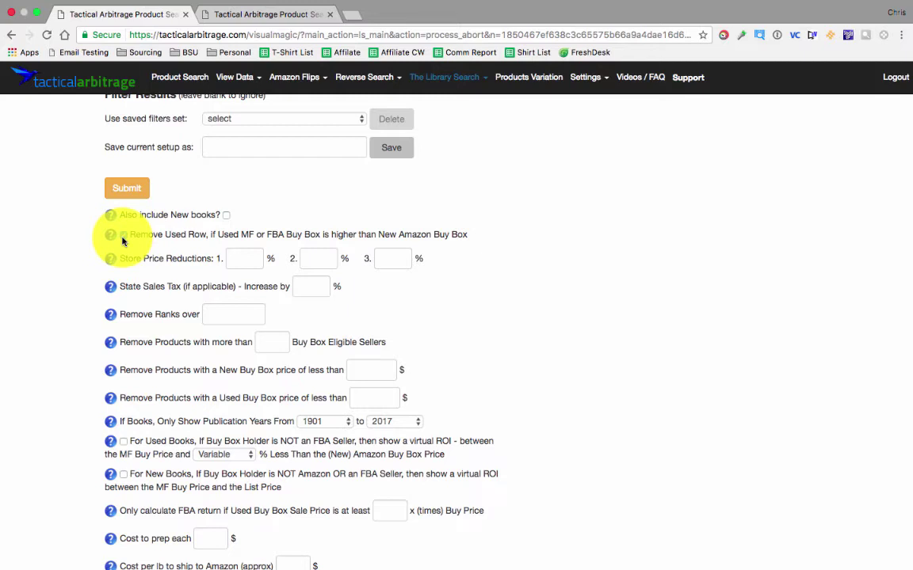
# Set the first store price reduction to 15% and the state sales tax increase to 7%
pyautogui.click(240, 259)
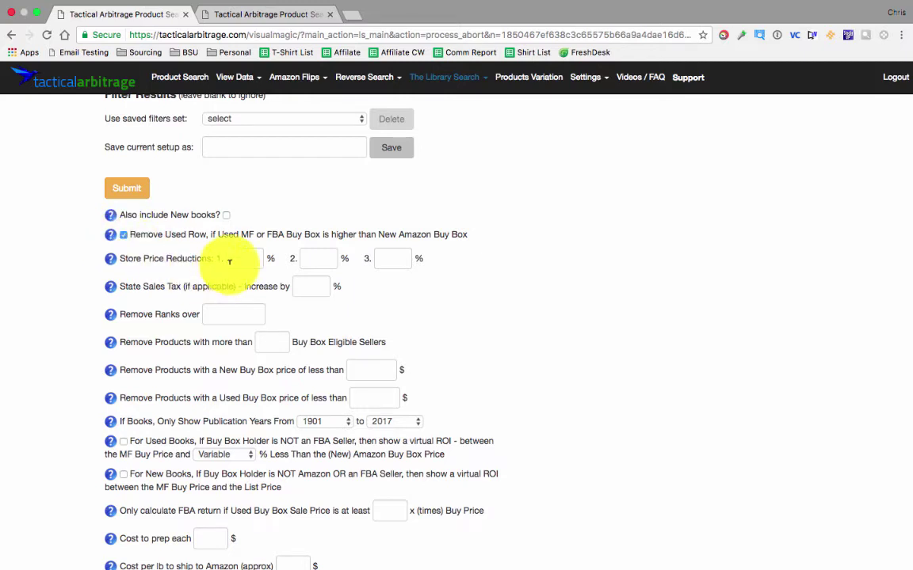
pyautogui.write('14')
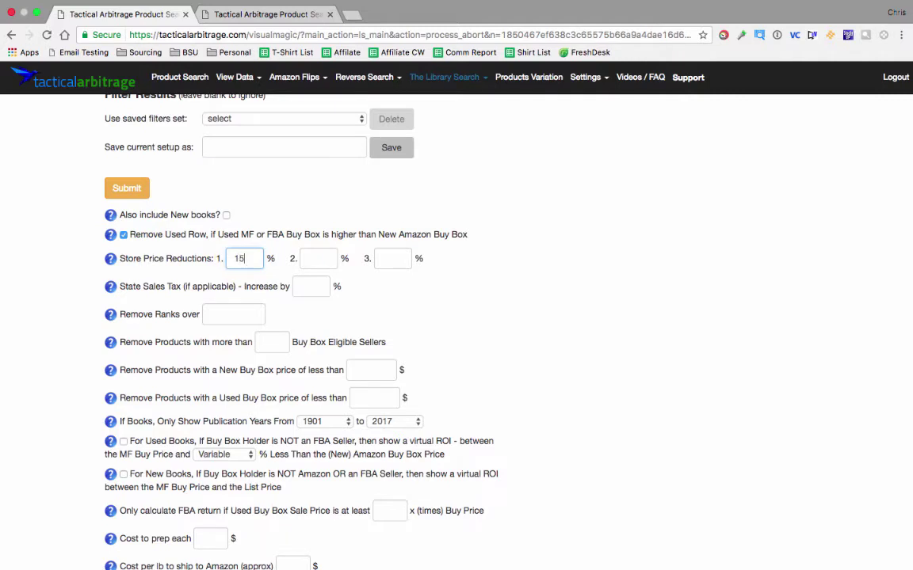
pyautogui.click(310, 286)
pyautogui.write('7')
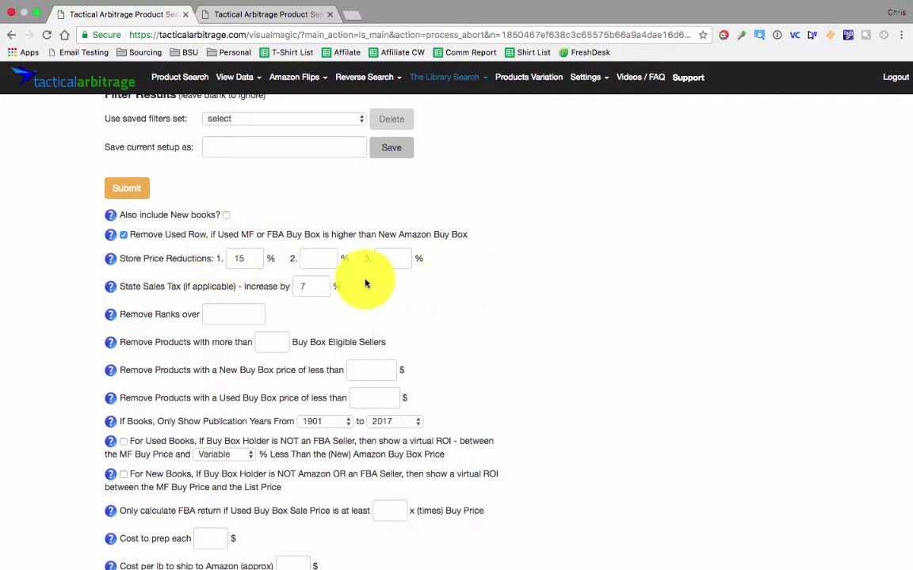
# Filter out ranks over 1,000,000 and products with more than 20 Buy Box eligible sellers
pyautogui.scroll(-1, 145, 266)
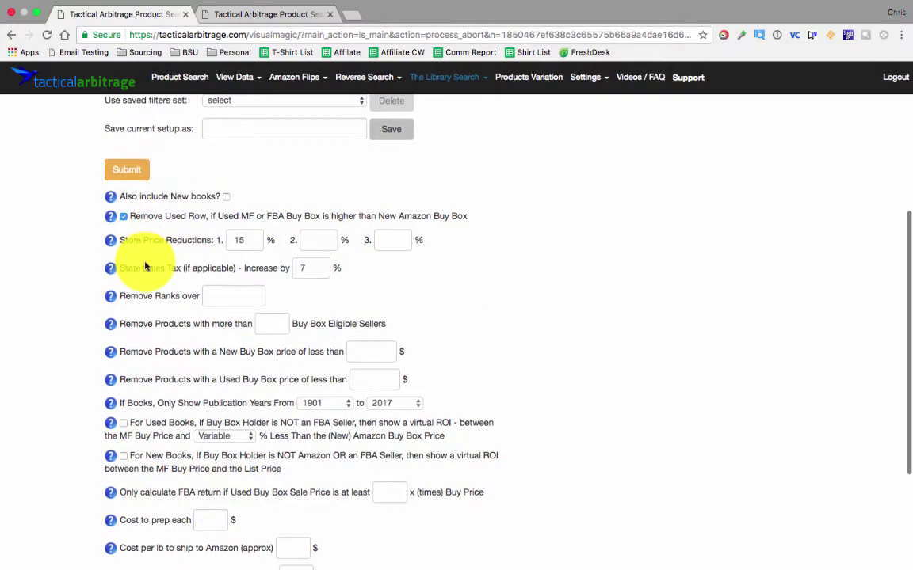
pyautogui.click(212, 295)
pyautogui.write('10')
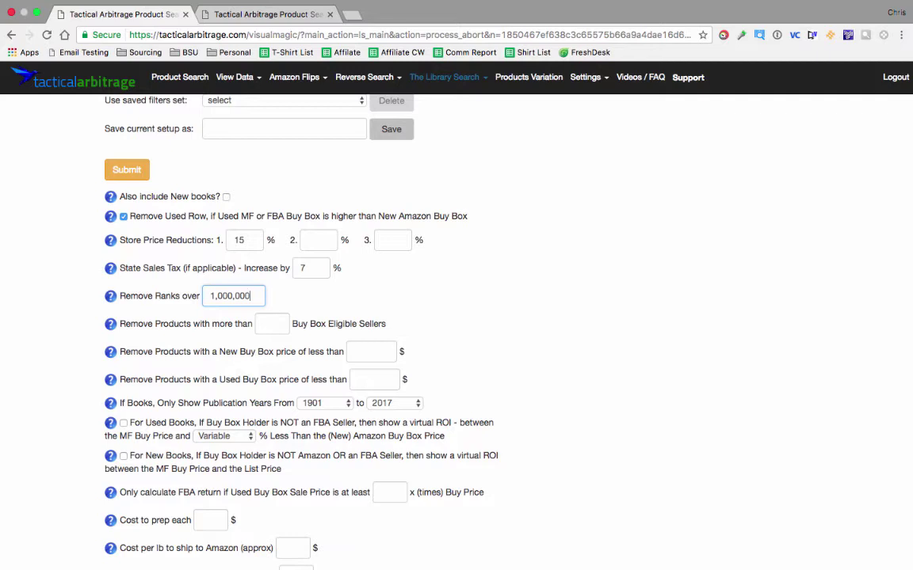
pyautogui.click(278, 330)
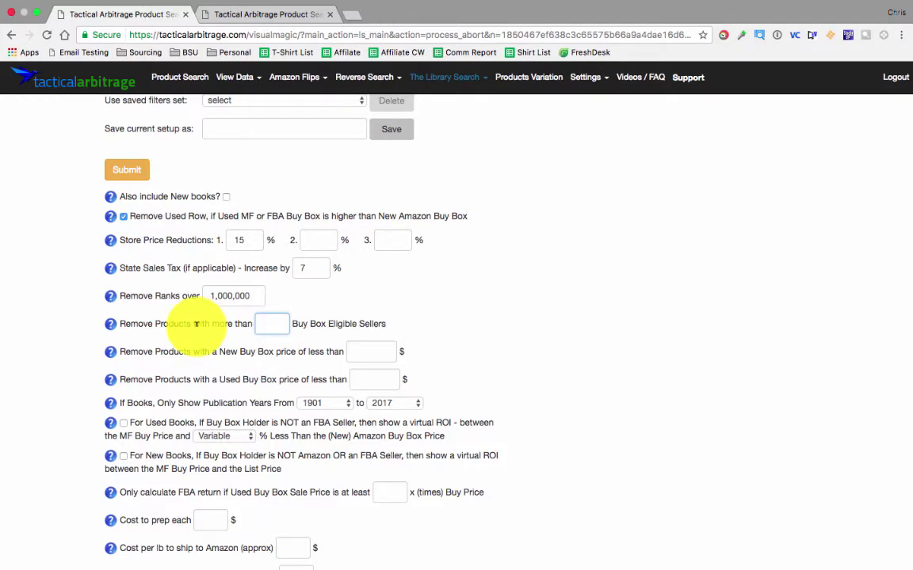
pyautogui.write('20')
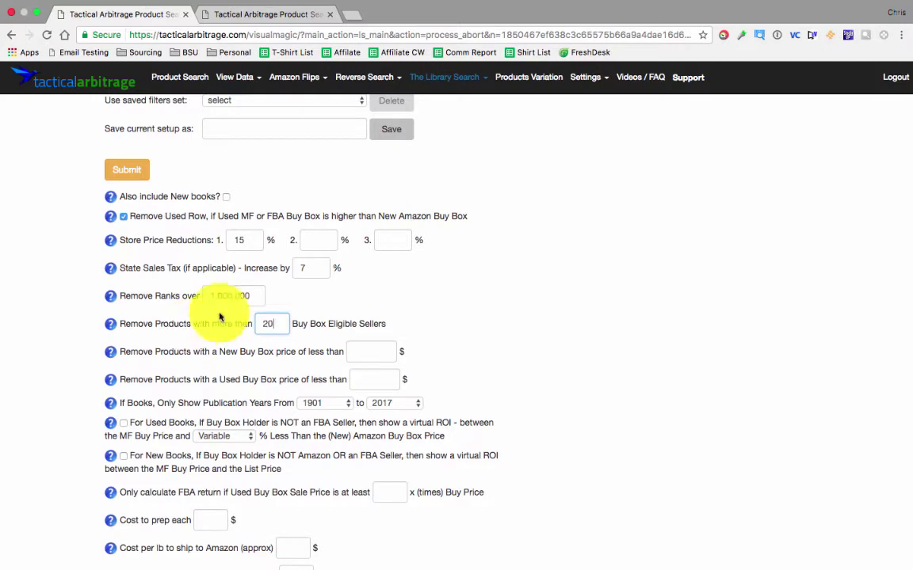
# Filter out products with a New or Used Buy Box price of less than $10
pyautogui.scroll(-1, 391, 330)
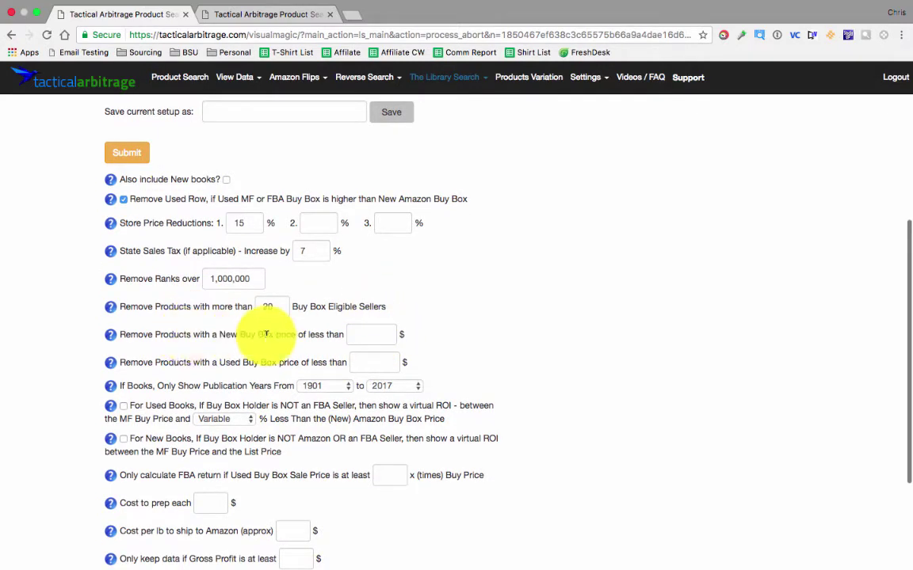
pyautogui.click(360, 333)
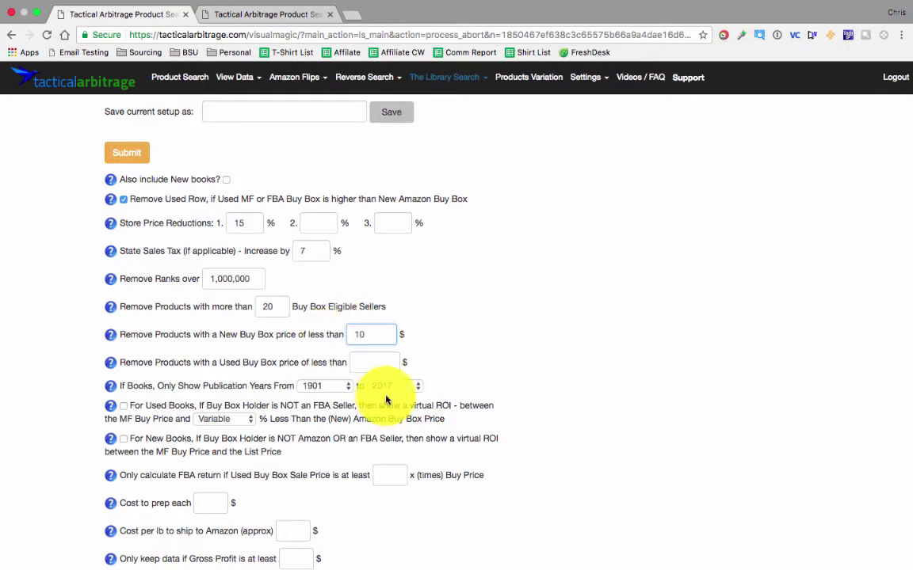
pyautogui.click(387, 361)
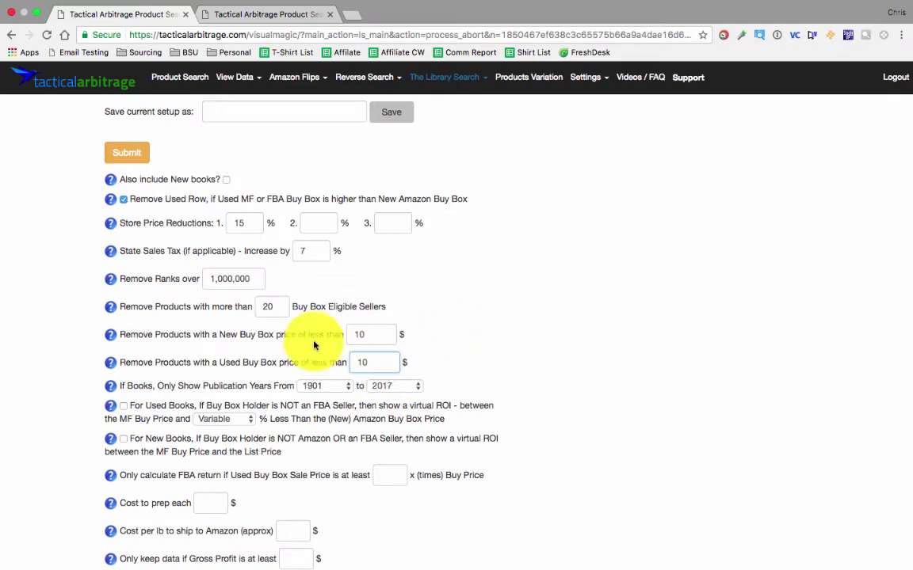
# Set the earliest publication year for books to 2000
pyautogui.click(323, 385)
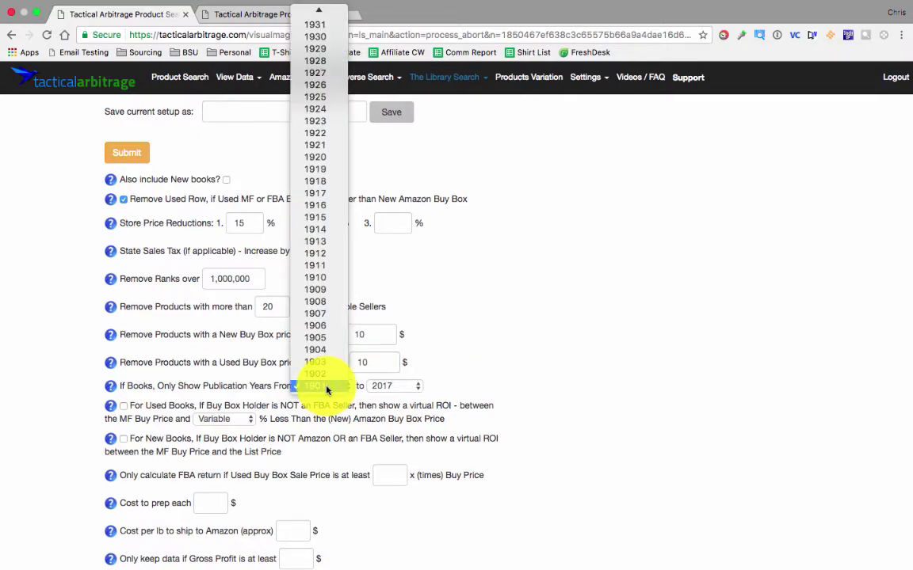
pyautogui.scroll(10, 319, 155)
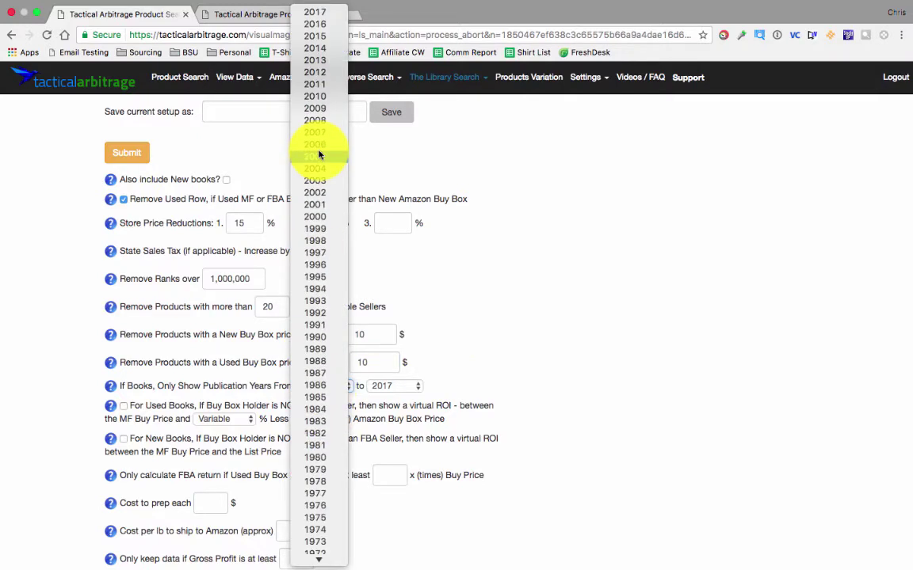
pyautogui.click(322, 219)
# Calculate the FBA return only if the Used Buy Box sale price is at least 2 times the buy price
pyautogui.scroll(-1, 412, 394)
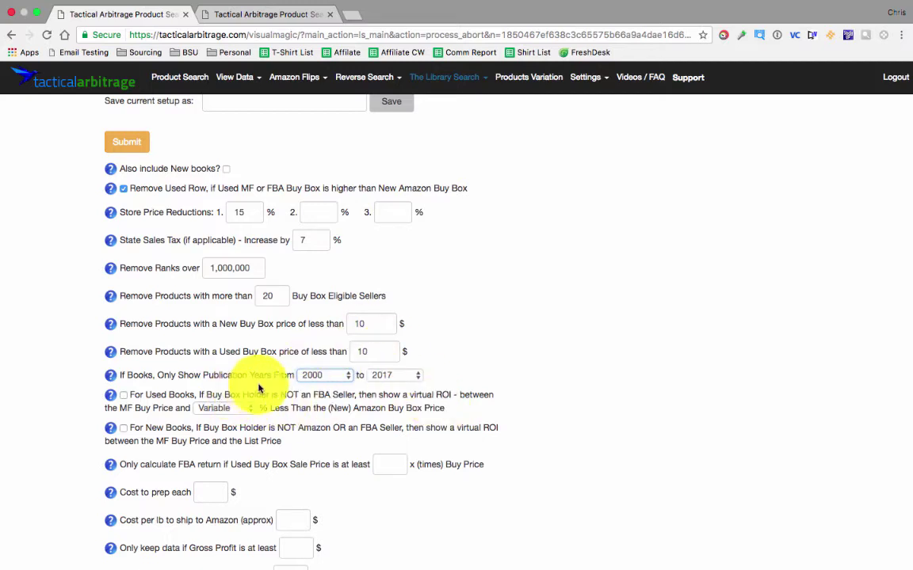
pyautogui.scroll(-1, 204, 372)
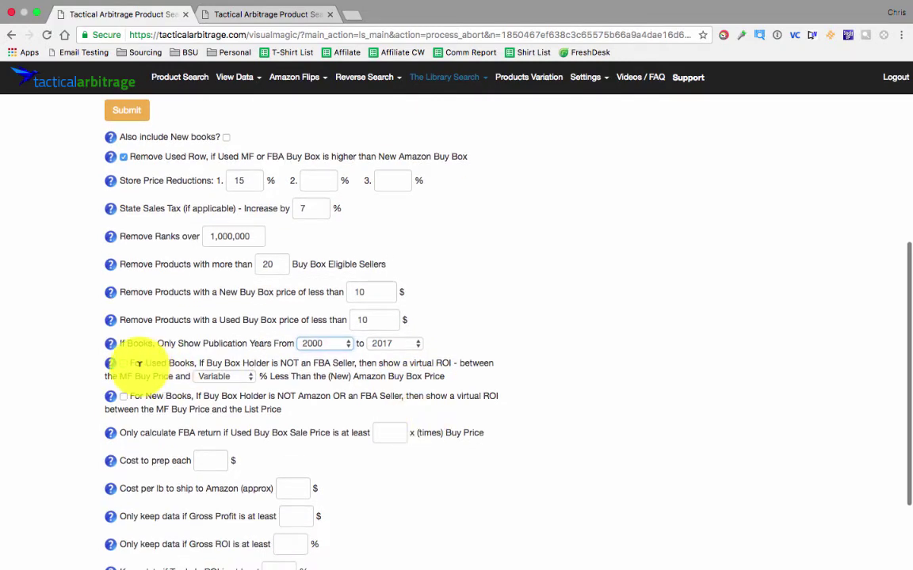
pyautogui.scroll(-3, 172, 428)
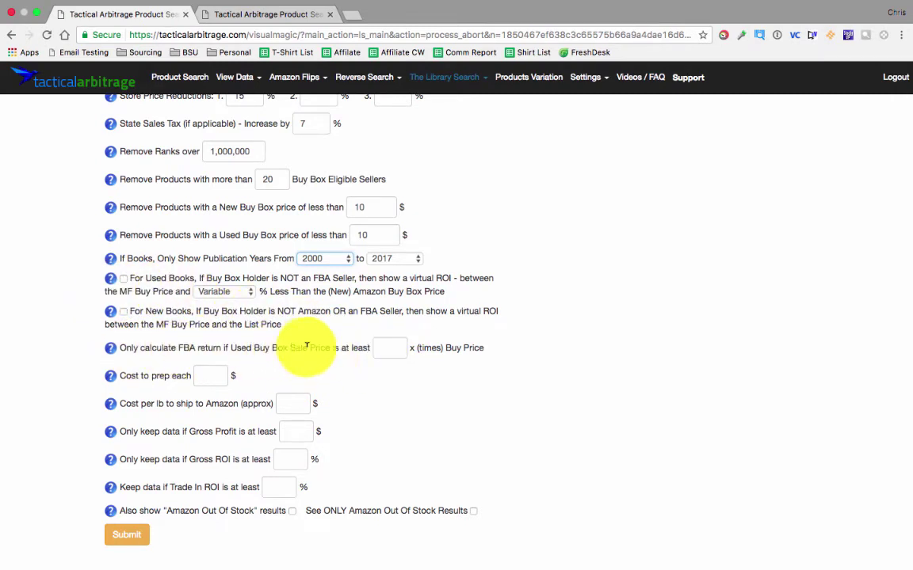
pyautogui.click(387, 346)
pyautogui.write('2')
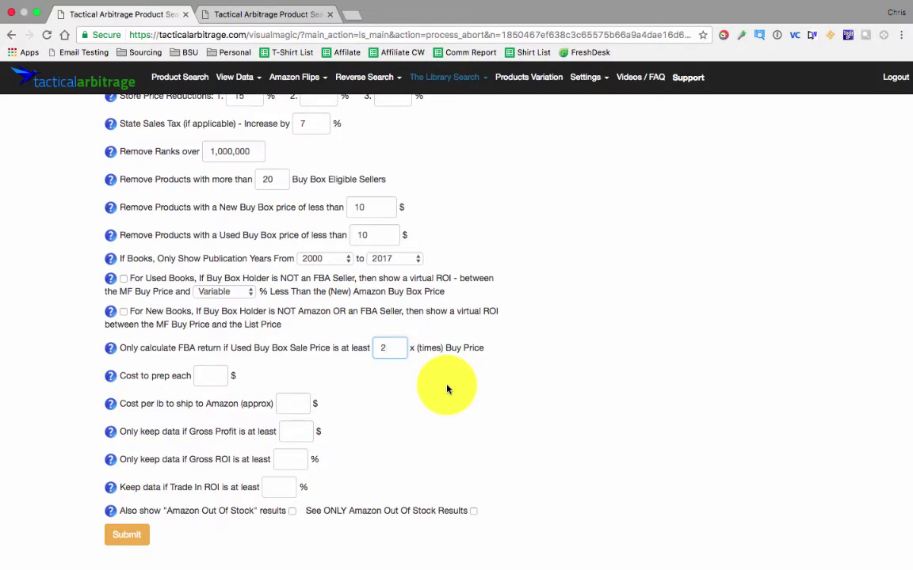
# Set the prep cost per item to $0 and the approximate shipping cost to Amazon to $.50 per lb
pyautogui.click(228, 369)
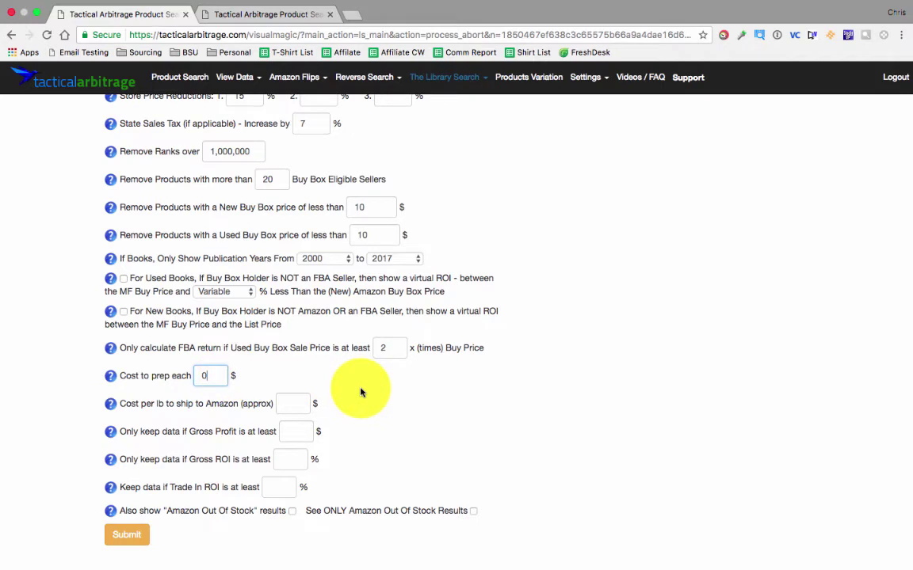
pyautogui.scroll(-1, 360, 392)
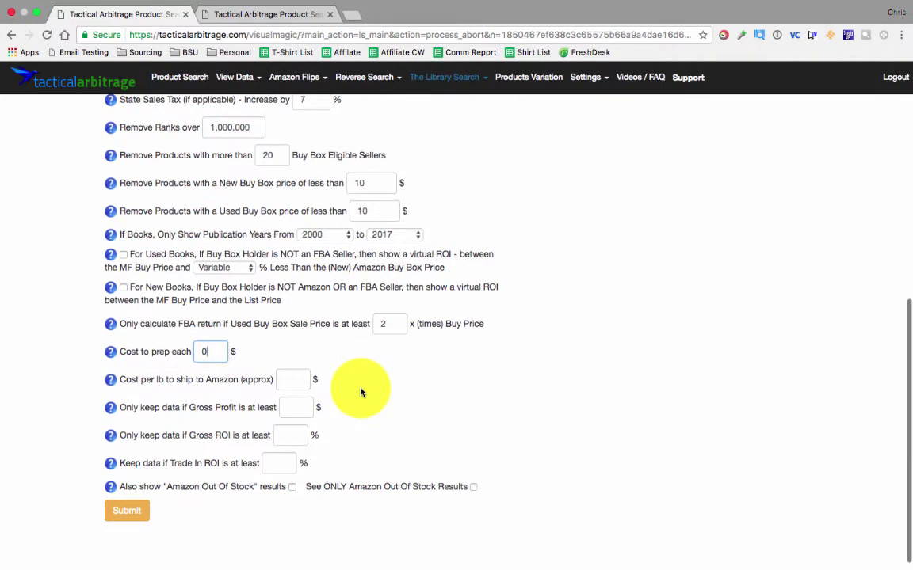
pyautogui.click(292, 378)
pyautogui.write('.50')
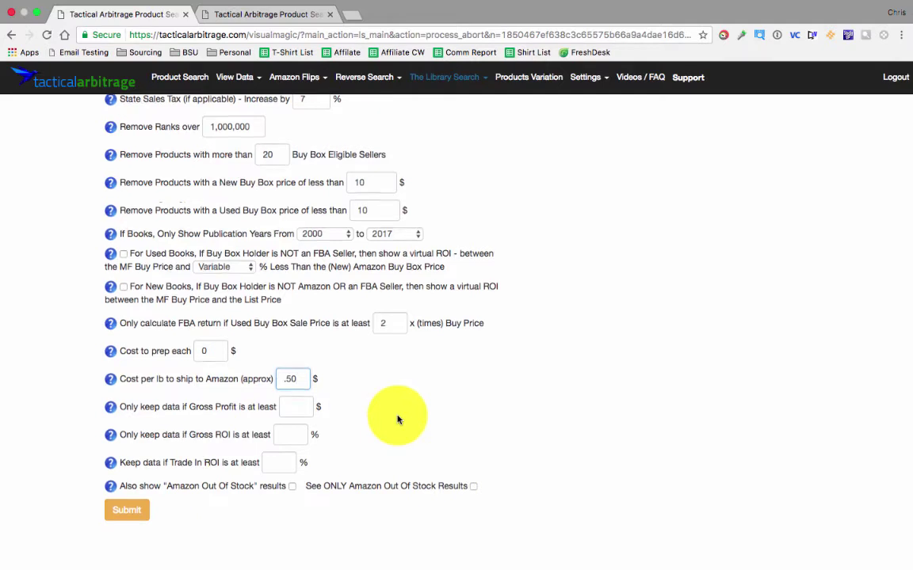
# Keep only data with a gross profit of at least $4 and a gross ROI of at least 30%
pyautogui.scroll(-1, 398, 420)
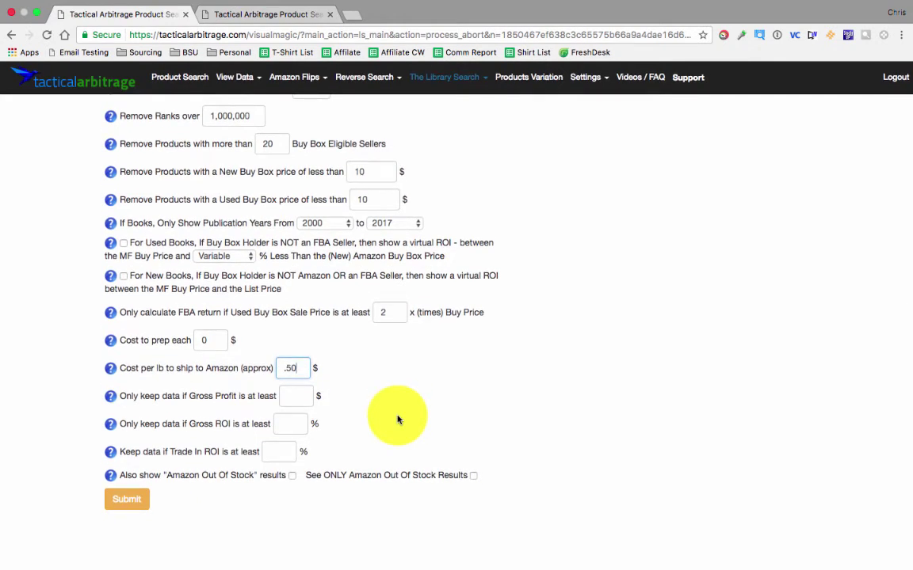
pyautogui.click(299, 398)
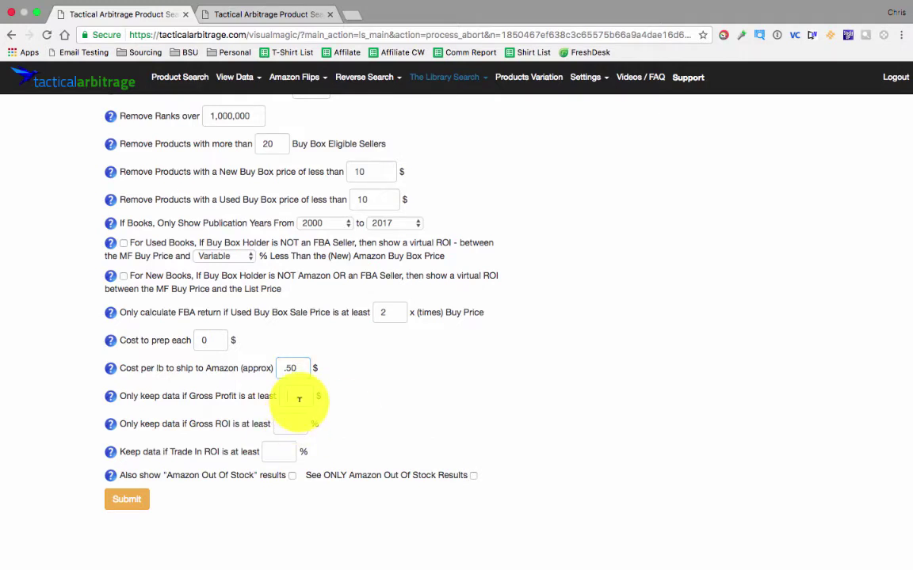
pyautogui.write('4')
pyautogui.click(295, 420)
pyautogui.write('3')
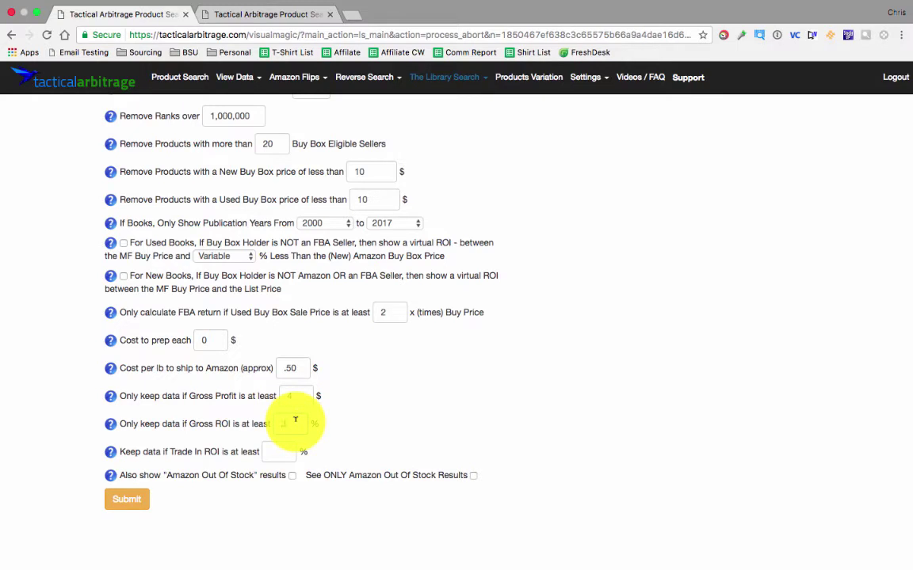
pyautogui.write('0')
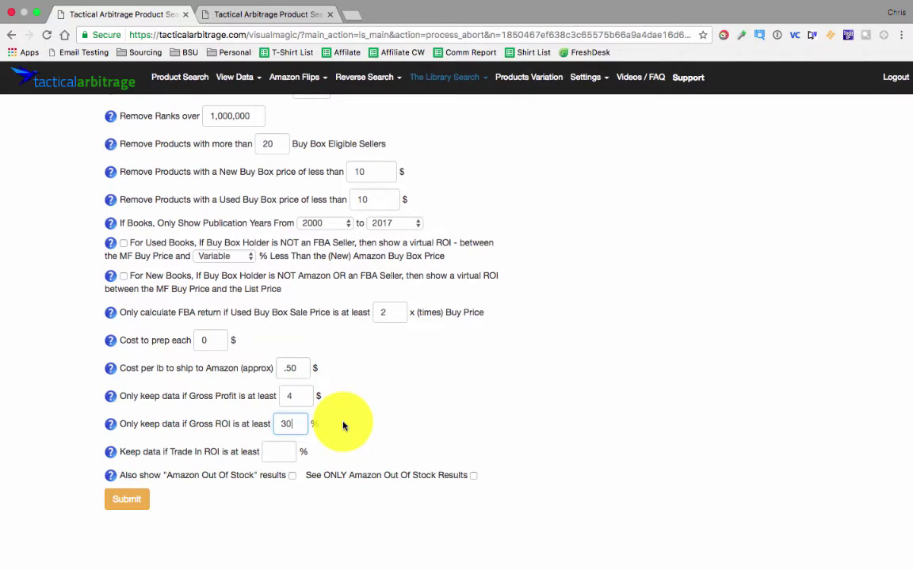
# Leave the minimum Trade In ROI blank and include Amazon Out Of Stock results
pyautogui.click(282, 451)
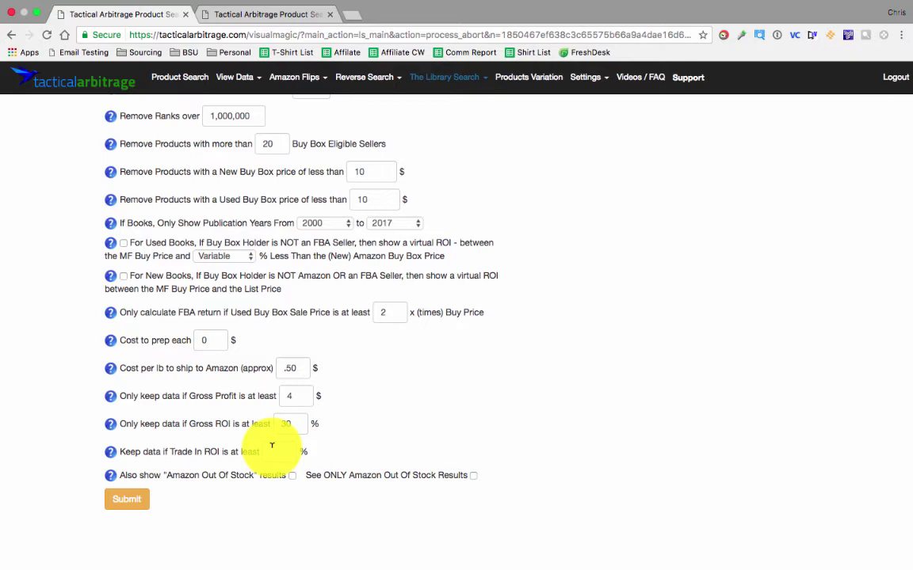
pyautogui.scroll(-1, 271, 446)
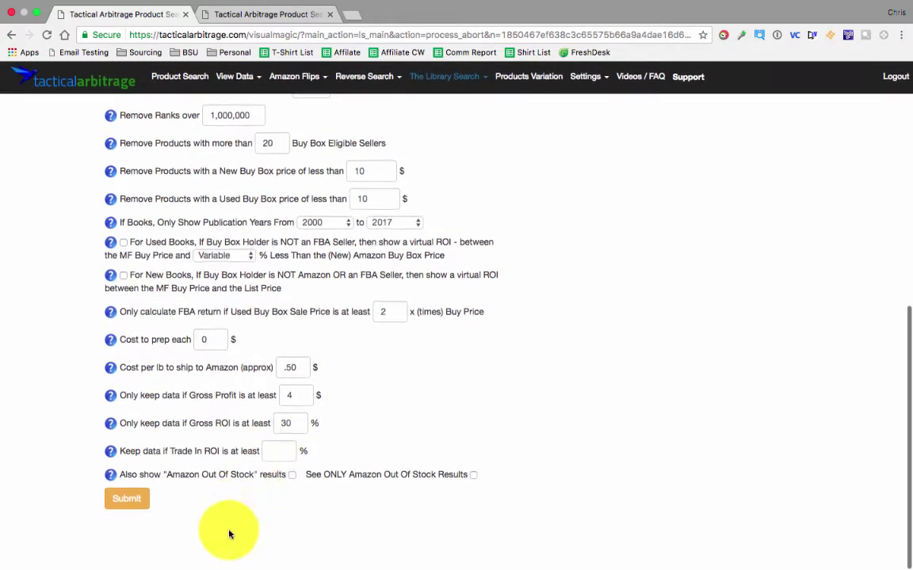
pyautogui.click(291, 475)
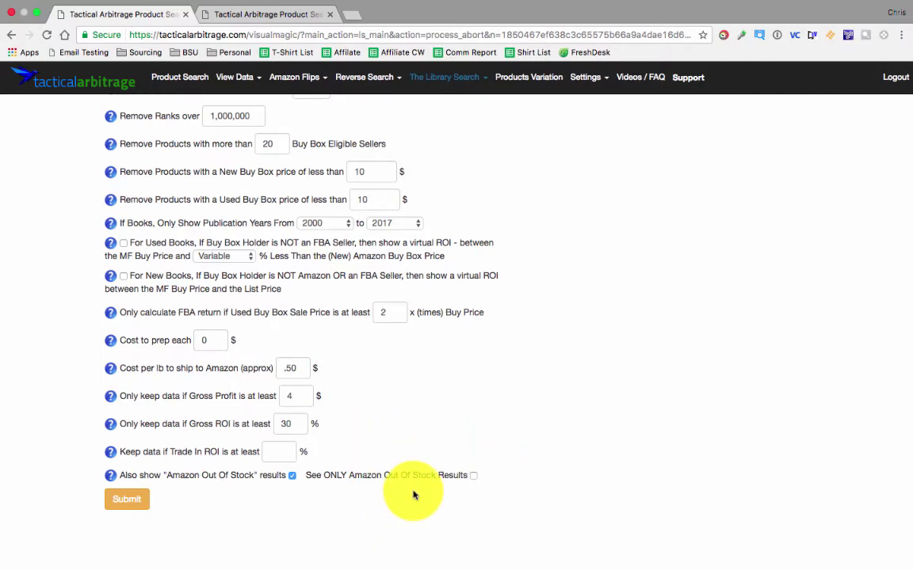
# Enable the virtual ROI for used books at 40% less than the new Amazon Buy Box price, and enable the virtual ROI for new books
pyautogui.scroll(4, 414, 491)
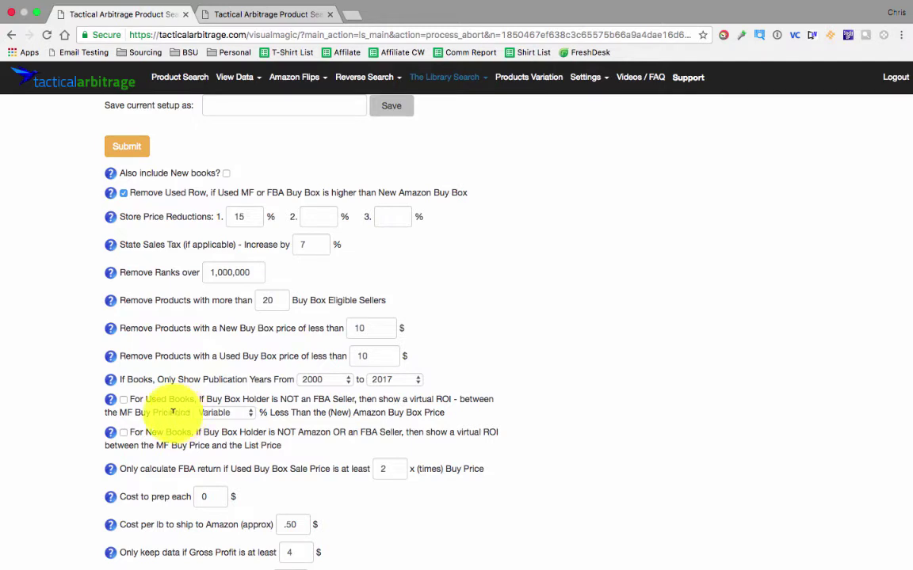
pyautogui.click(222, 414)
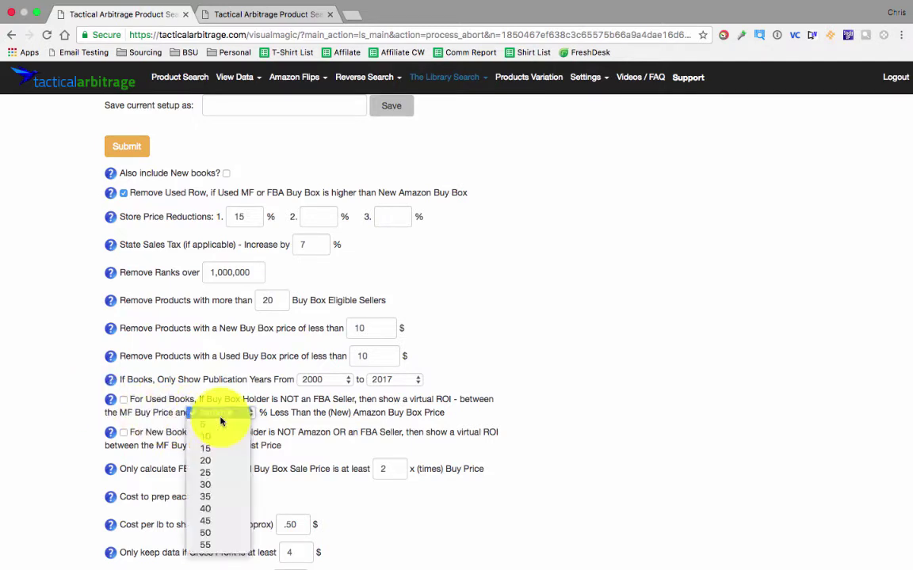
pyautogui.click(222, 509)
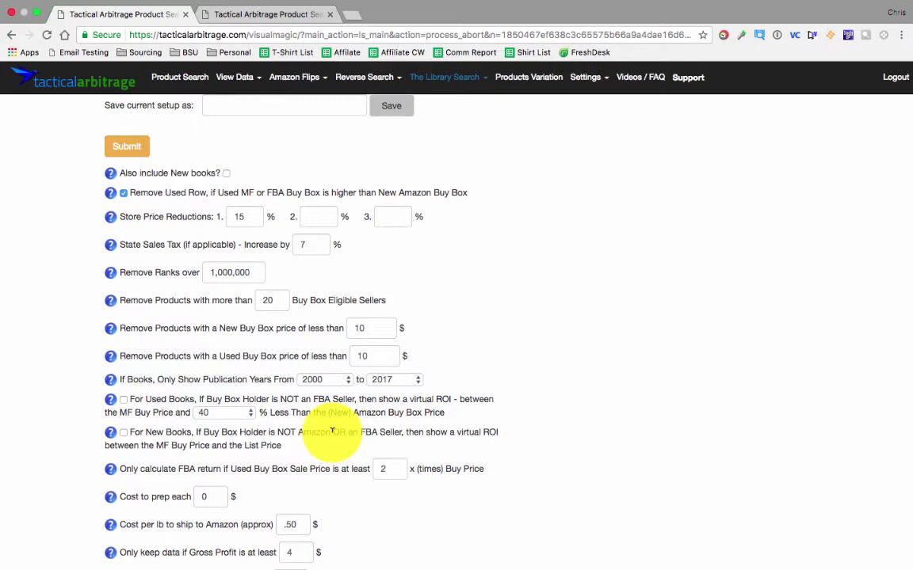
pyautogui.click(123, 399)
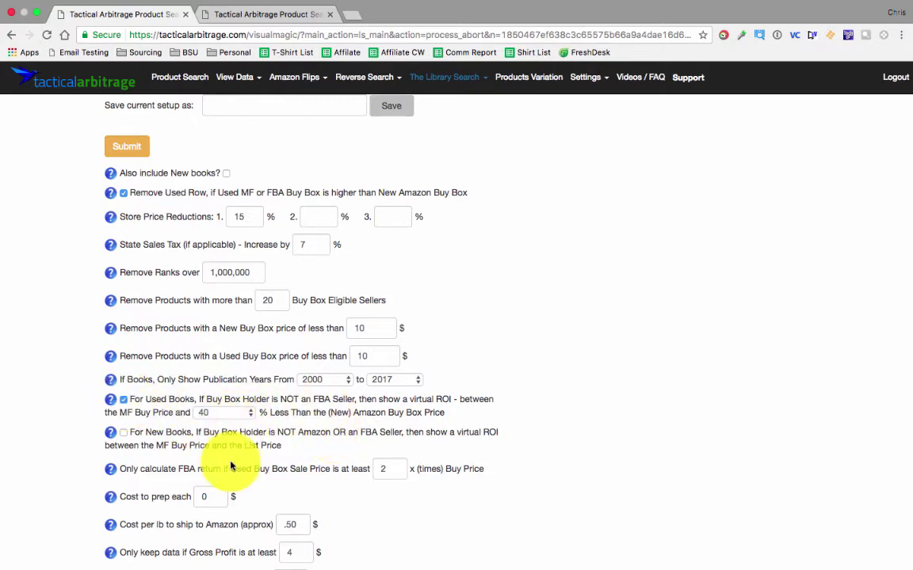
pyautogui.scroll(-3, 231, 466)
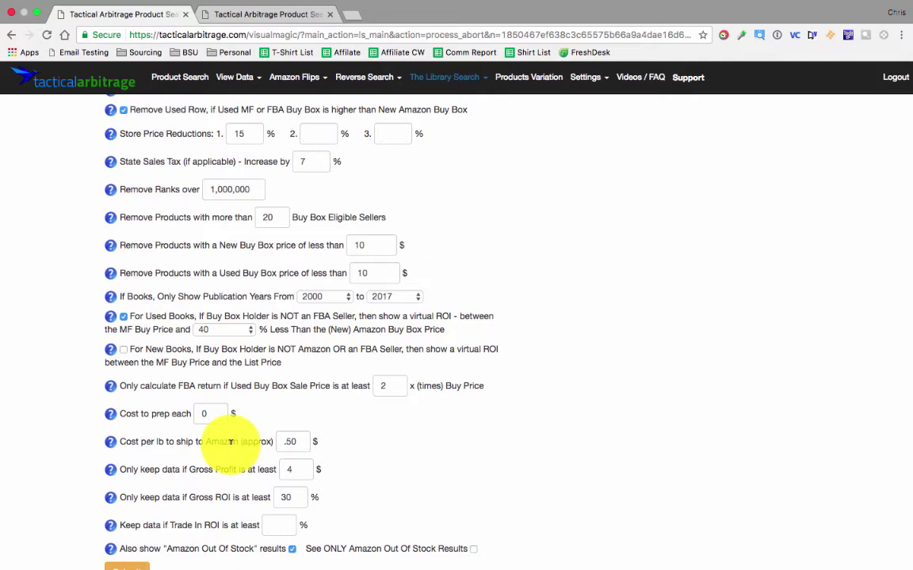
pyautogui.click(124, 350)
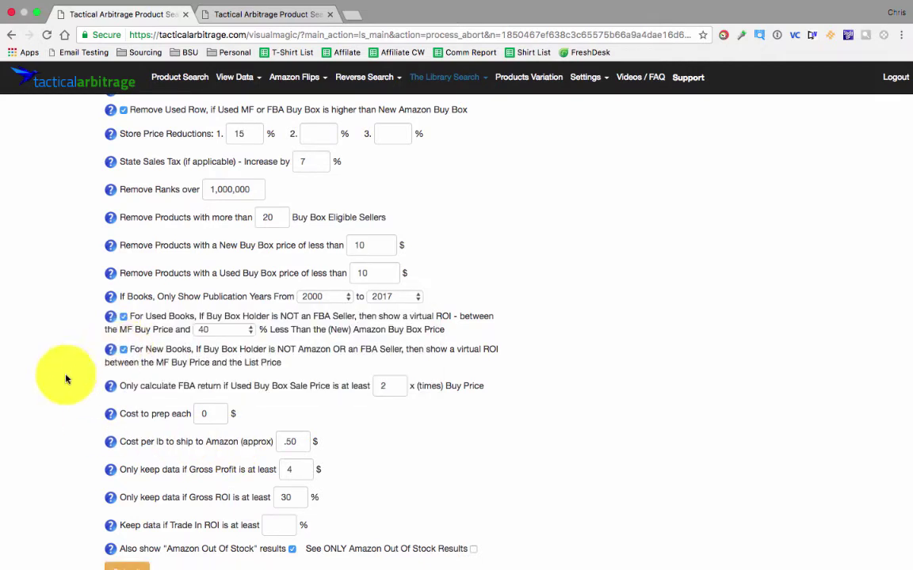
# Review the search setup and filters, and submit the Library Search for pages 1 to 10 of Barnes & Noble's accounting textbooks
pyautogui.scroll(-1, 67, 378)
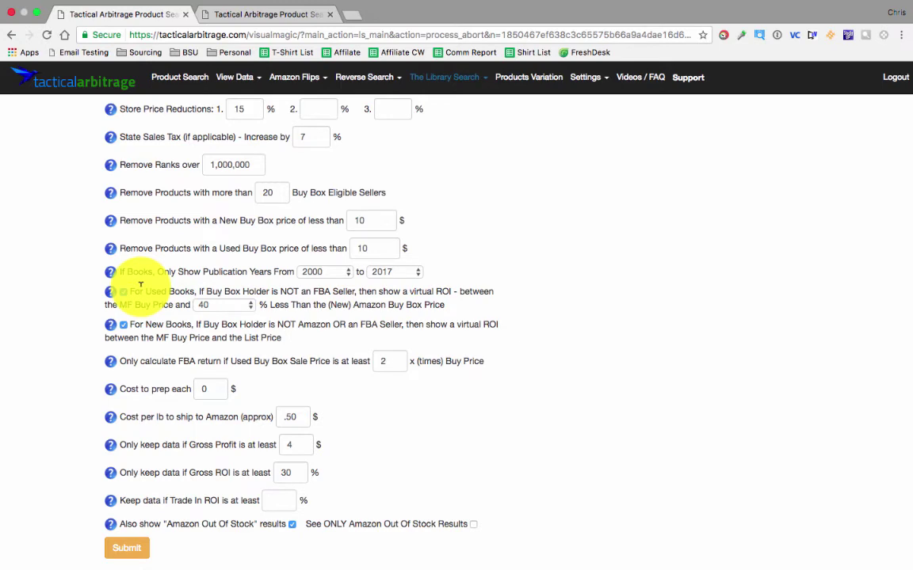
pyautogui.scroll(6, 140, 284)
pyautogui.scroll(-4, 140, 283)
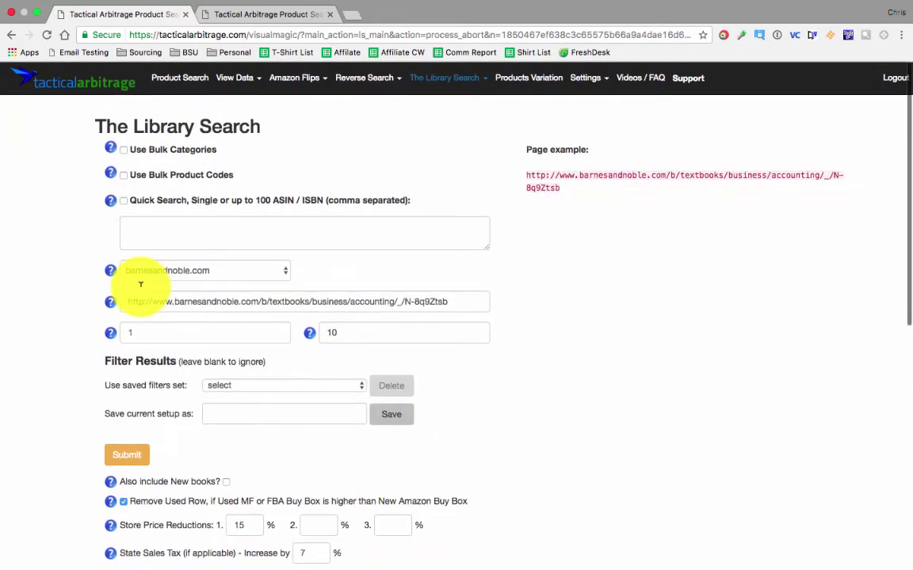
pyautogui.scroll(2, 141, 284)
pyautogui.scroll(-4, 140, 284)
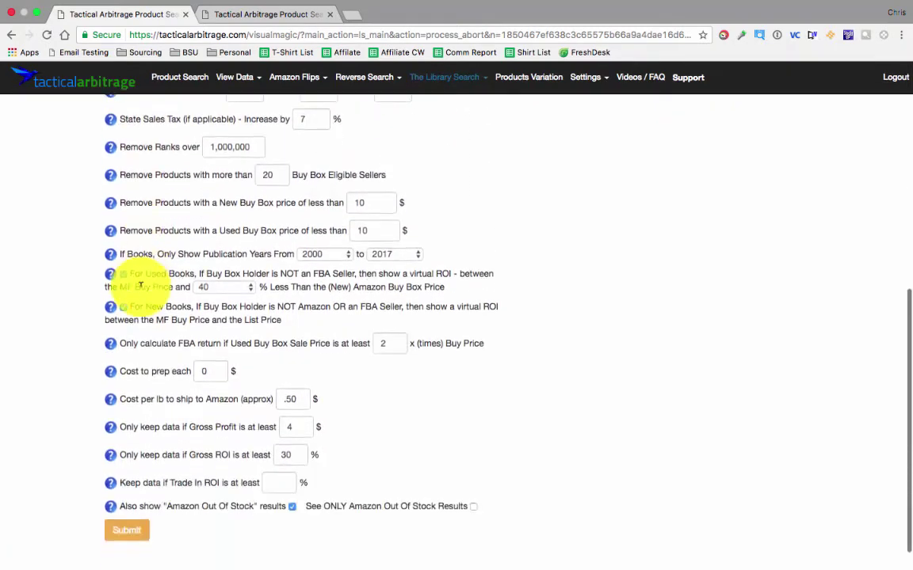
pyautogui.click(128, 497)
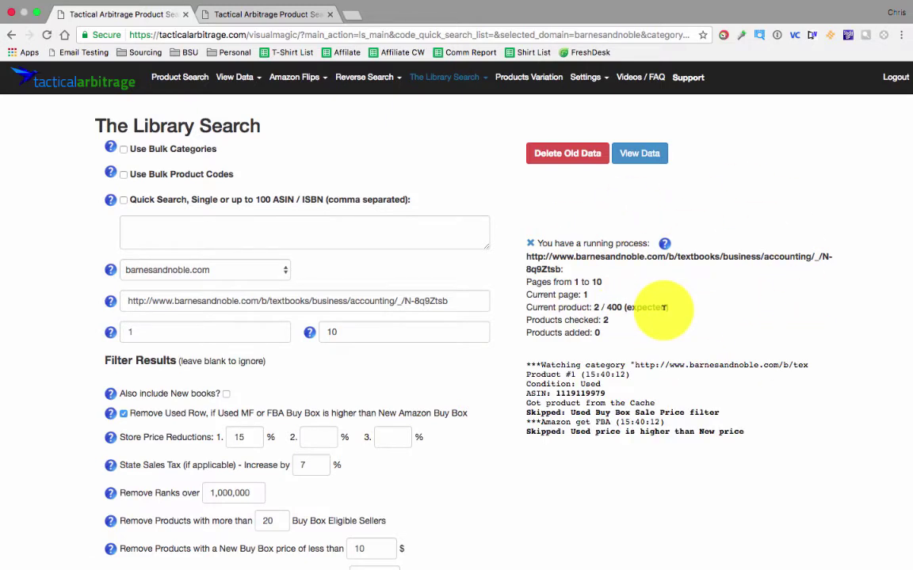
# Examine the running process log for the reasons each product is skipped by the filters
pyautogui.scroll(-2, 666, 313)
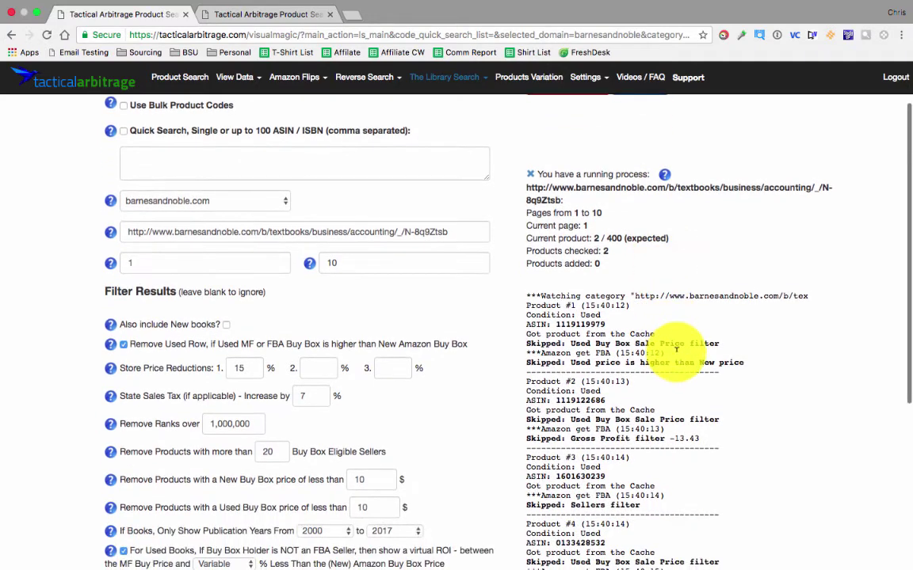
pyautogui.scroll(-3, 576, 452)
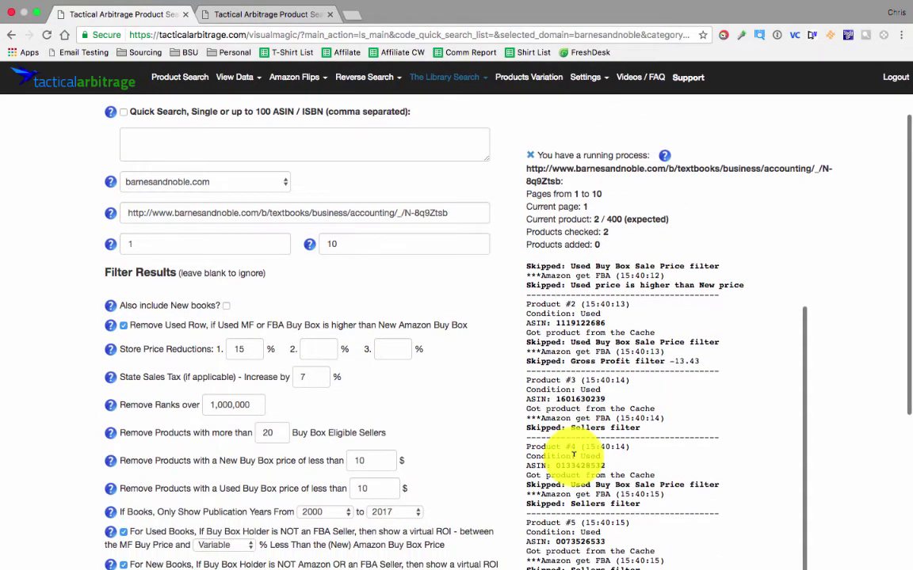
pyautogui.scroll(-4, 574, 454)
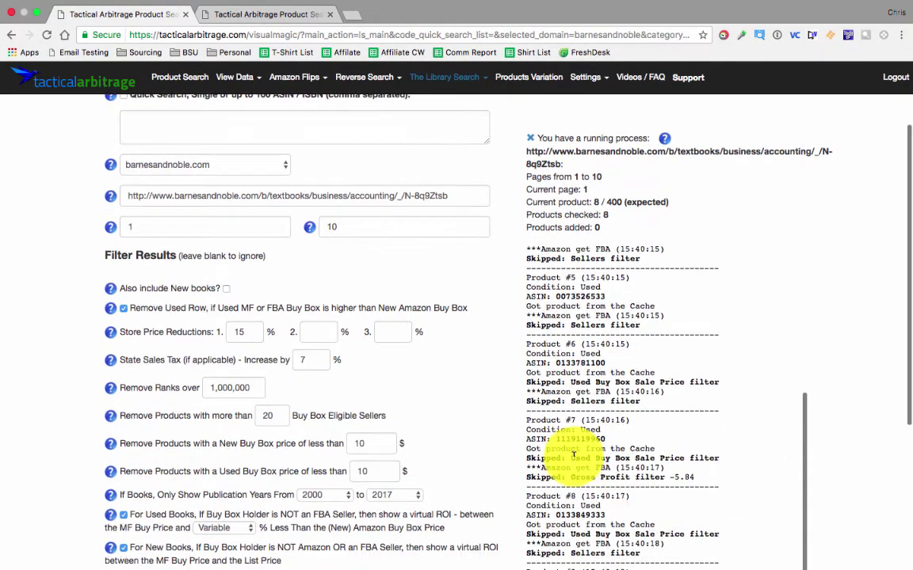
pyautogui.scroll(-5, 574, 454)
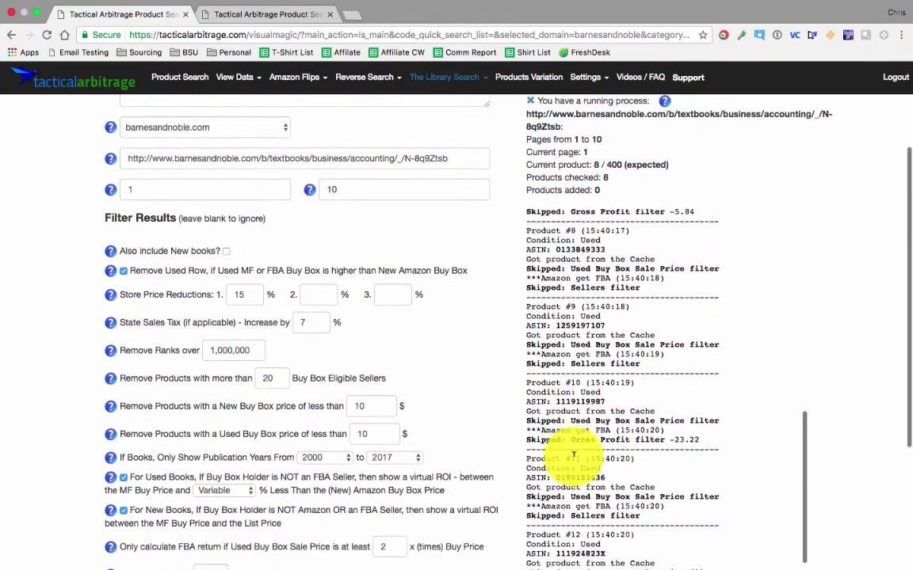
pyautogui.scroll(-5, 574, 454)
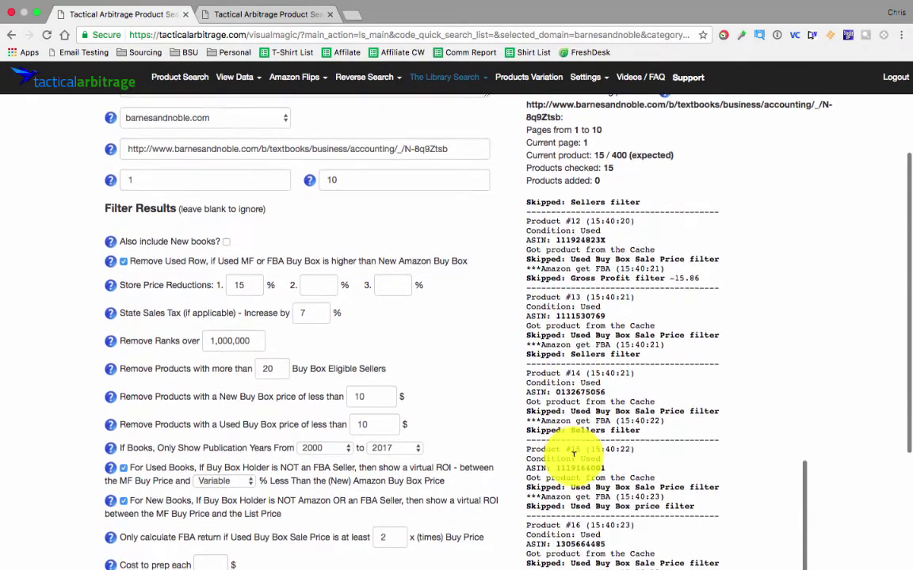
pyautogui.scroll(-3, 574, 454)
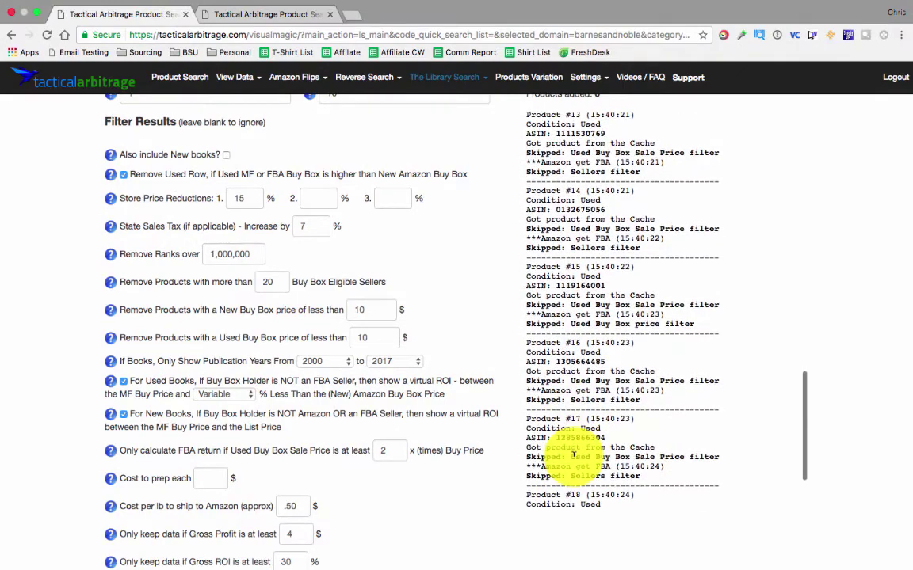
pyautogui.scroll(-3, 573, 454)
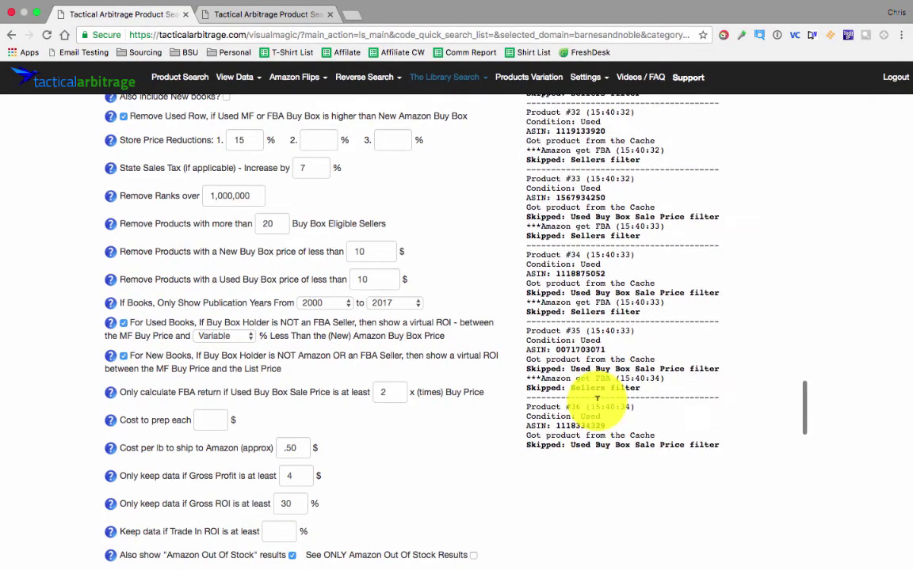
pyautogui.scroll(-2, 596, 399)
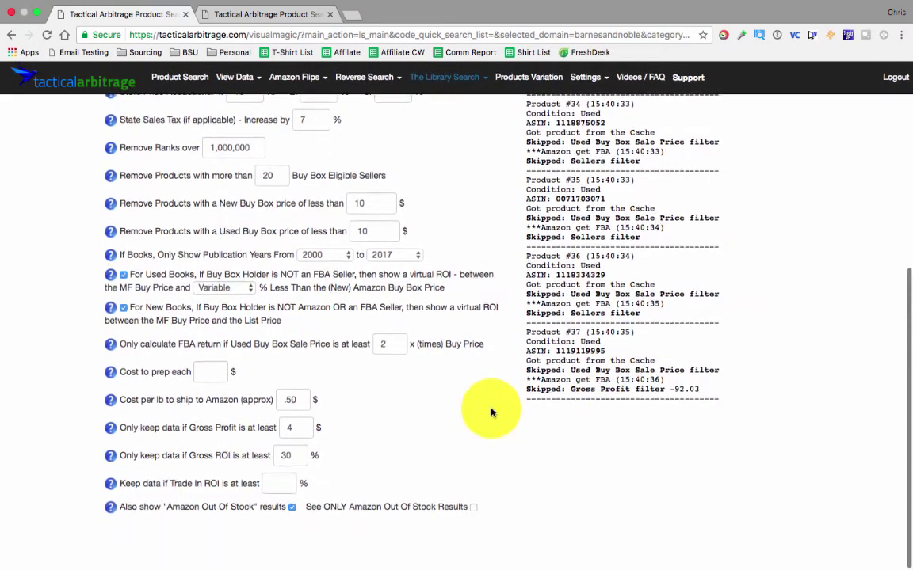
# Open the collected search data and examine the College Accounting book's buy price, Amazon Buy Box price, profit, ROI and sales rank
pyautogui.scroll(5, 484, 408)
pyautogui.click(641, 160)
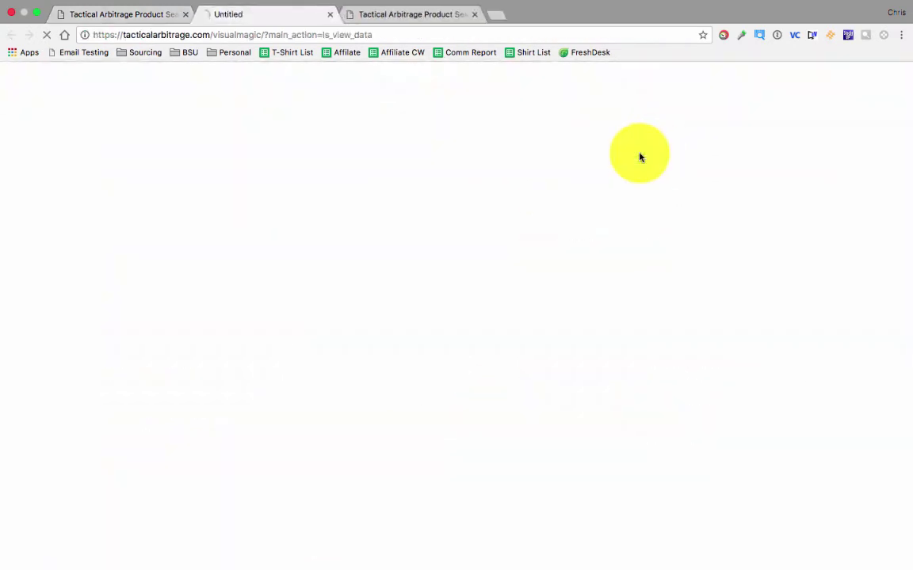
pyautogui.scroll(-2, 420, 283)
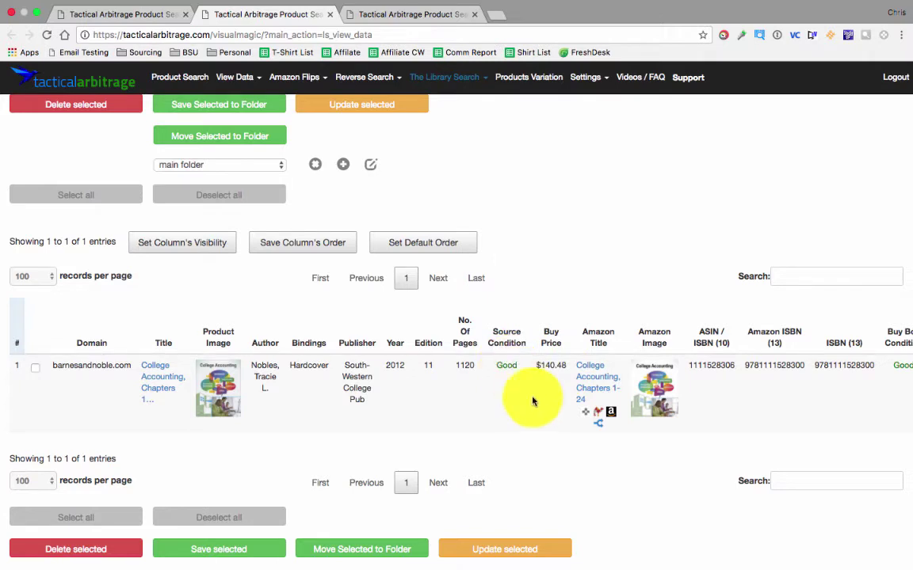
pyautogui.hscroll(2, 534, 402)
pyautogui.hscroll(3, 534, 402)
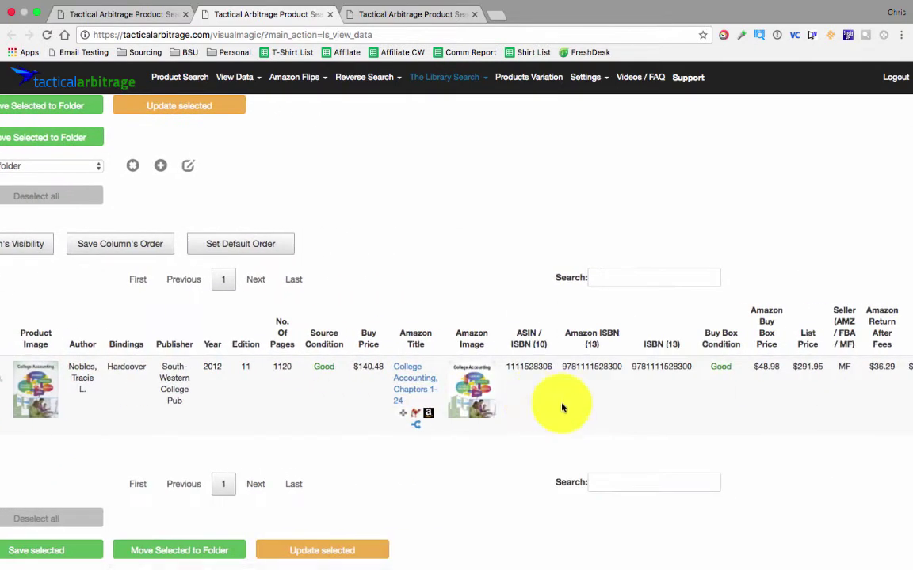
pyautogui.hscroll(2, 638, 423)
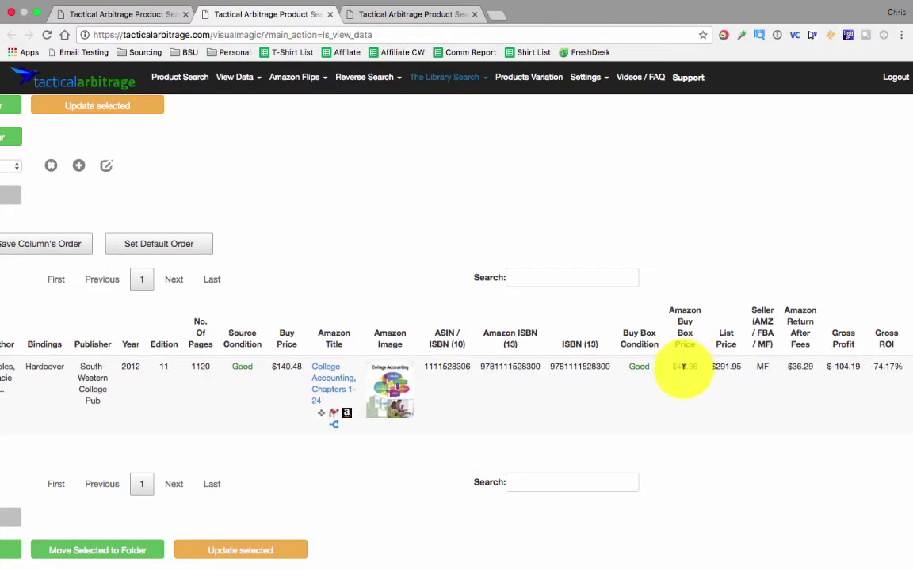
pyautogui.hscroll(2, 685, 367)
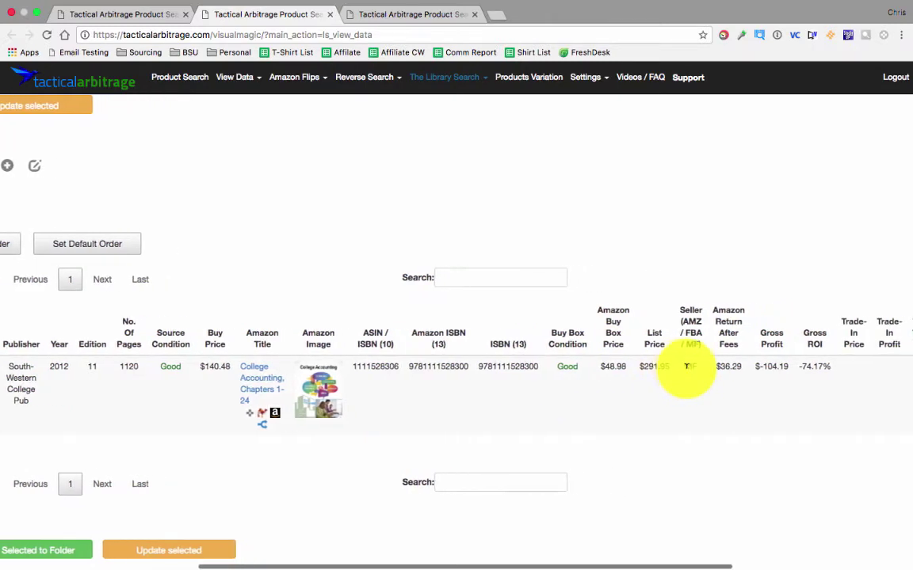
pyautogui.hscroll(3, 705, 371)
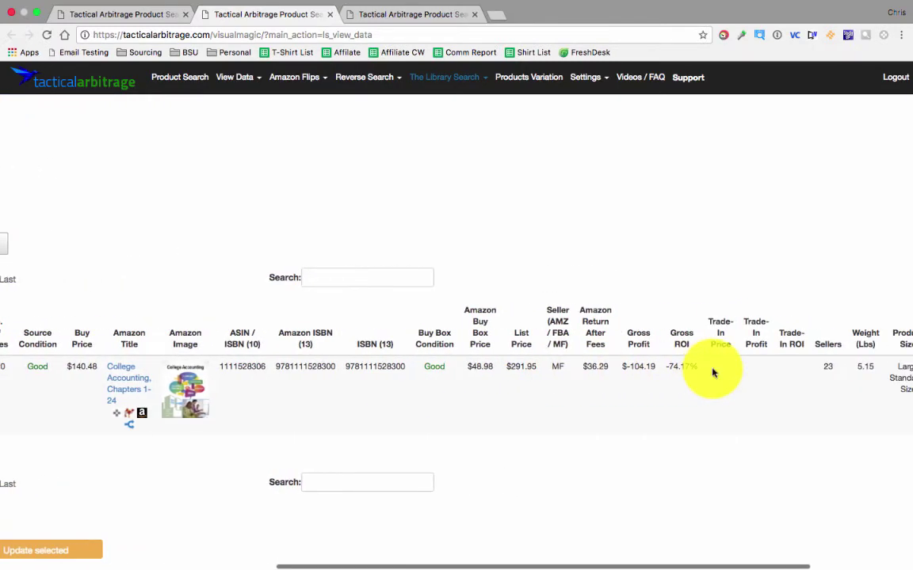
pyautogui.hscroll(3, 712, 373)
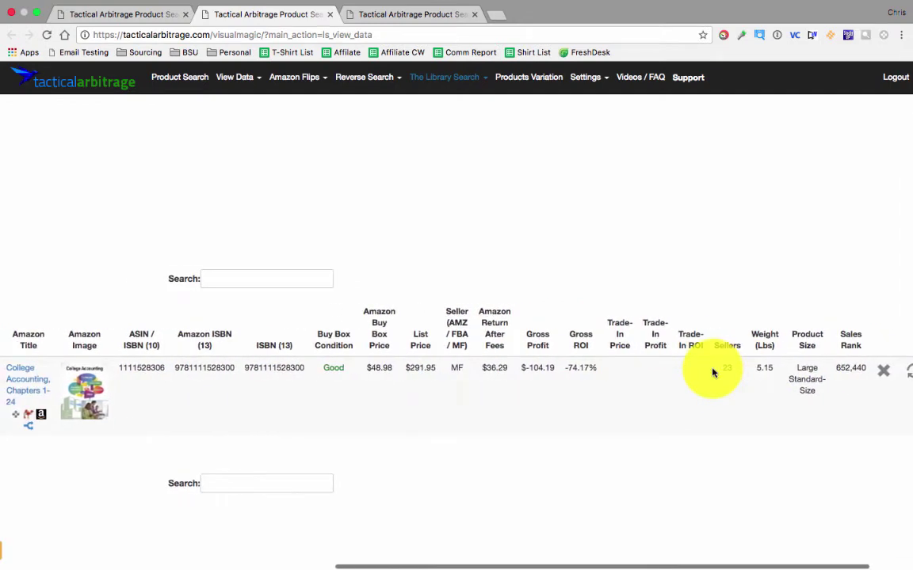
pyautogui.hscroll(-3, 712, 372)
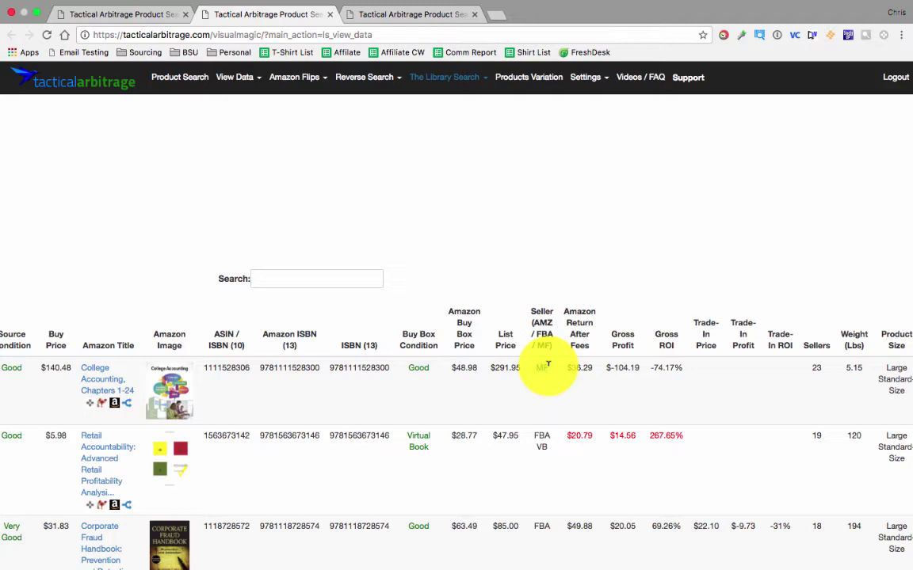
# Open the Barnes & Noble product page for Retail Accountability from the results in a new tab and switch to it
pyautogui.hscroll(-10, 257, 468)
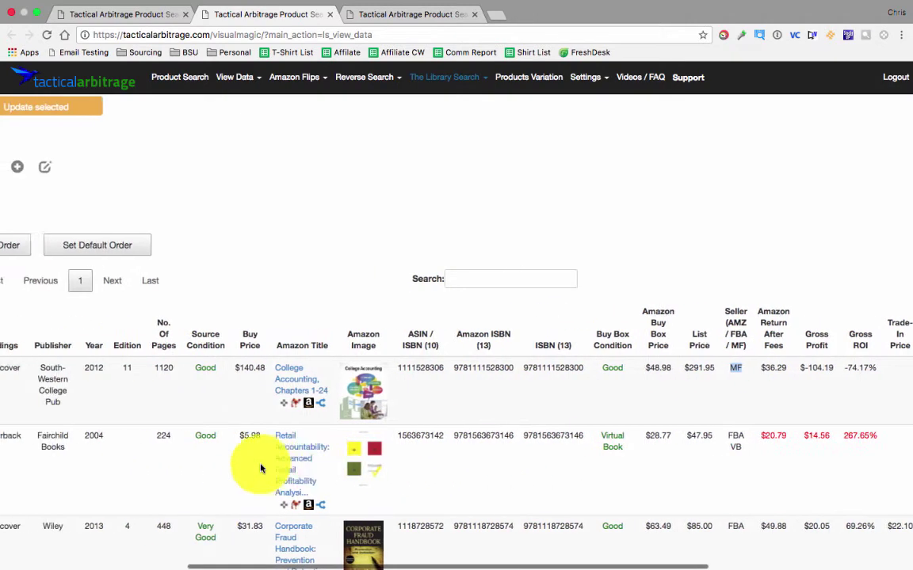
pyautogui.hscroll(-5, 257, 466)
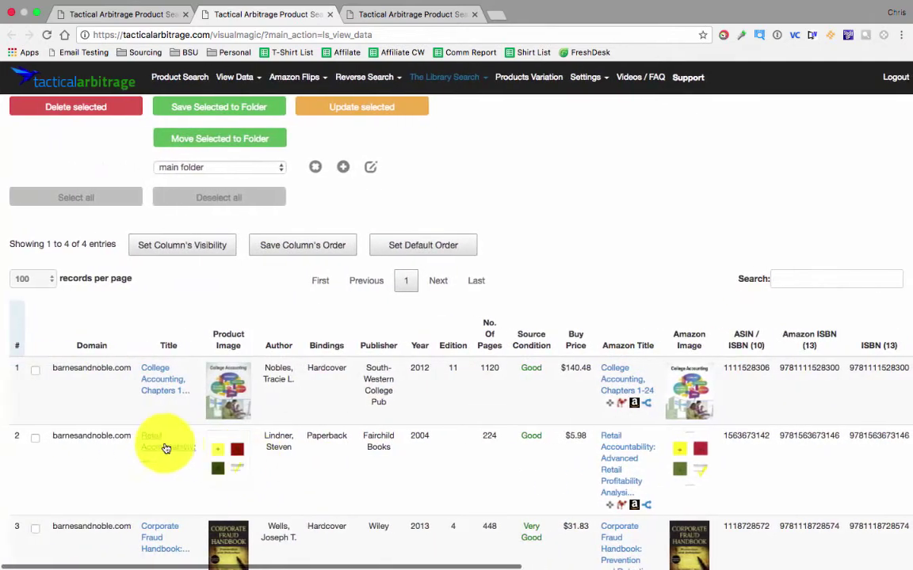
pyautogui.hscroll(3, 162, 451)
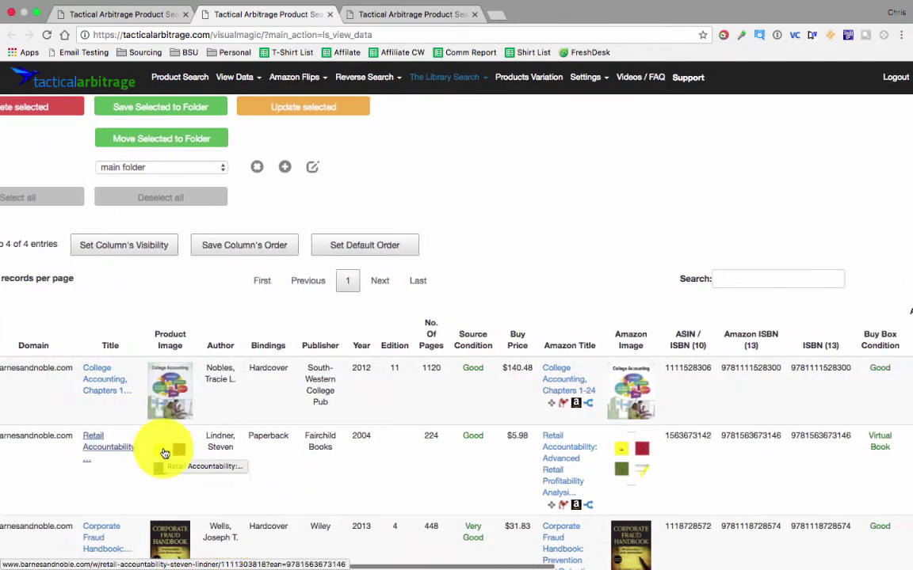
pyautogui.rightClick(101, 445)
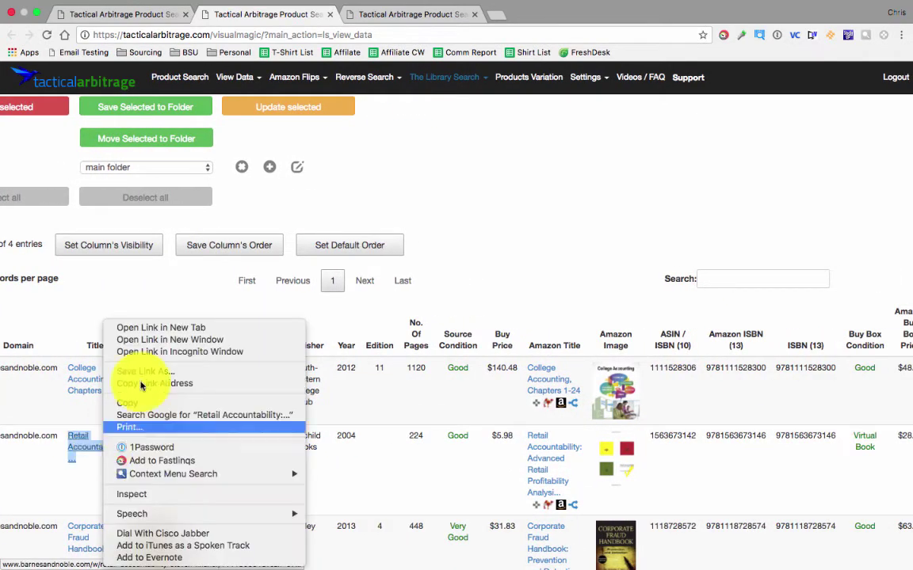
pyautogui.click(162, 328)
pyautogui.click(377, 16)
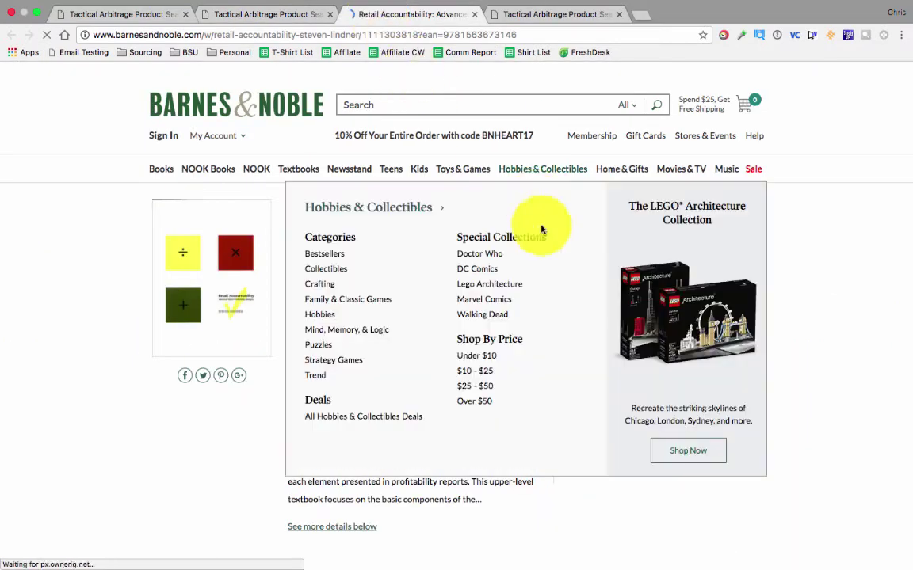
# Show the new and used marketplace offers for the book and expand the descriptions of the OwlsBooks-TRM and Better World Books offers
pyautogui.click(591, 381)
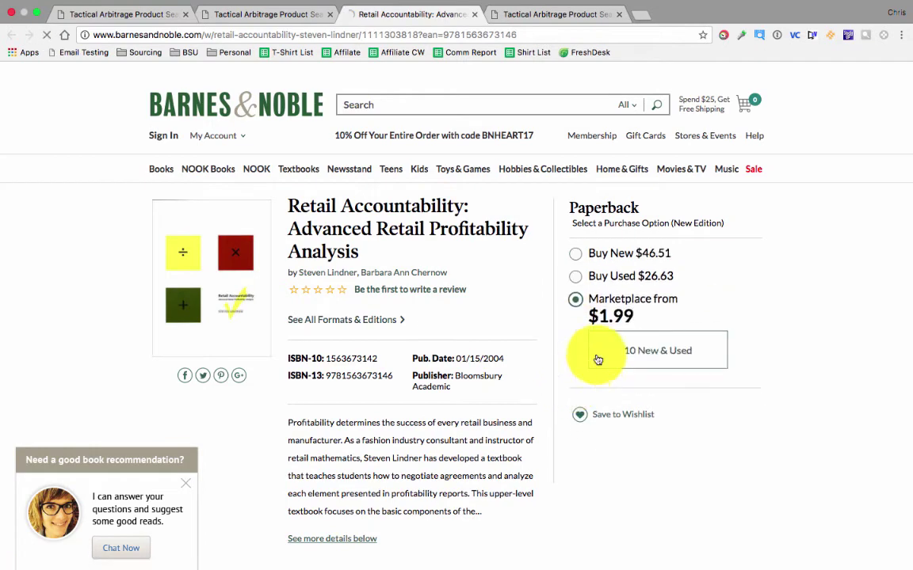
pyautogui.click(657, 349)
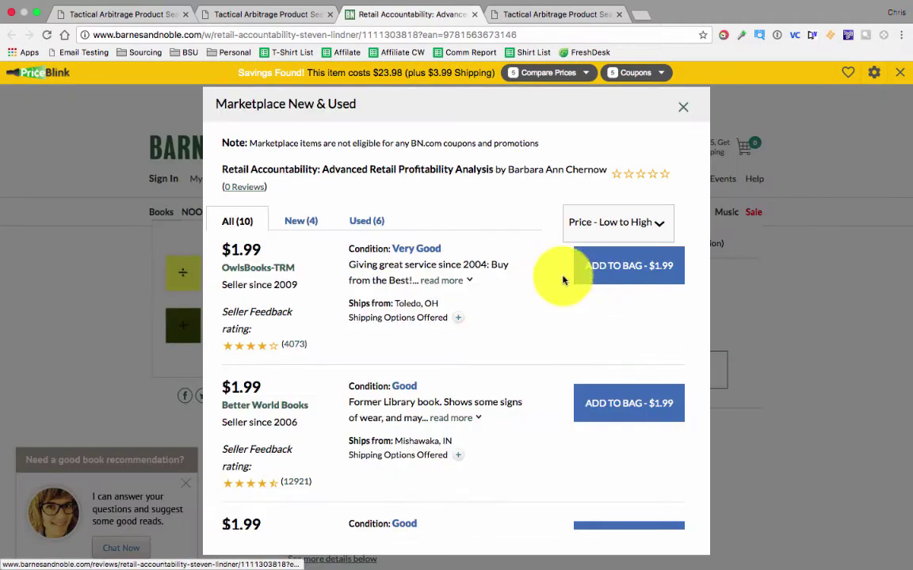
pyautogui.click(456, 281)
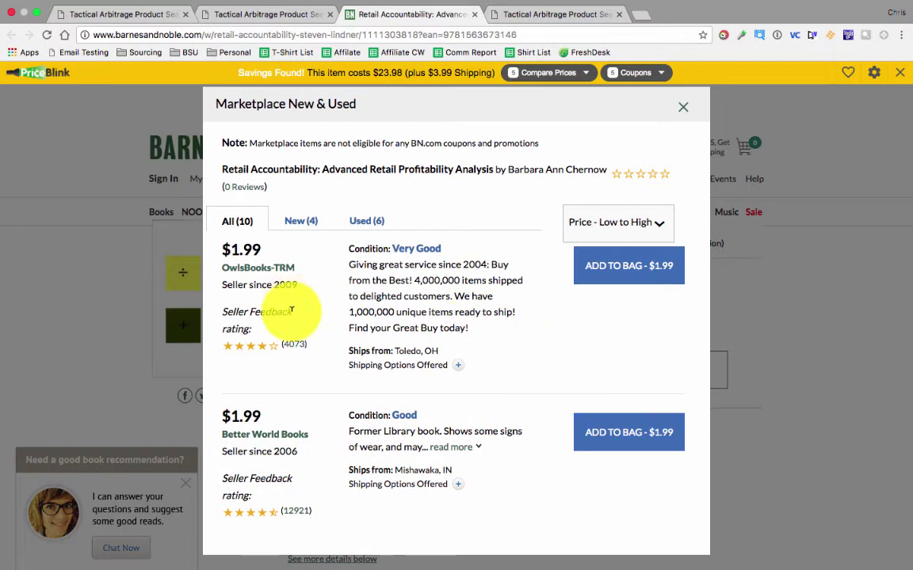
pyautogui.scroll(-2, 610, 335)
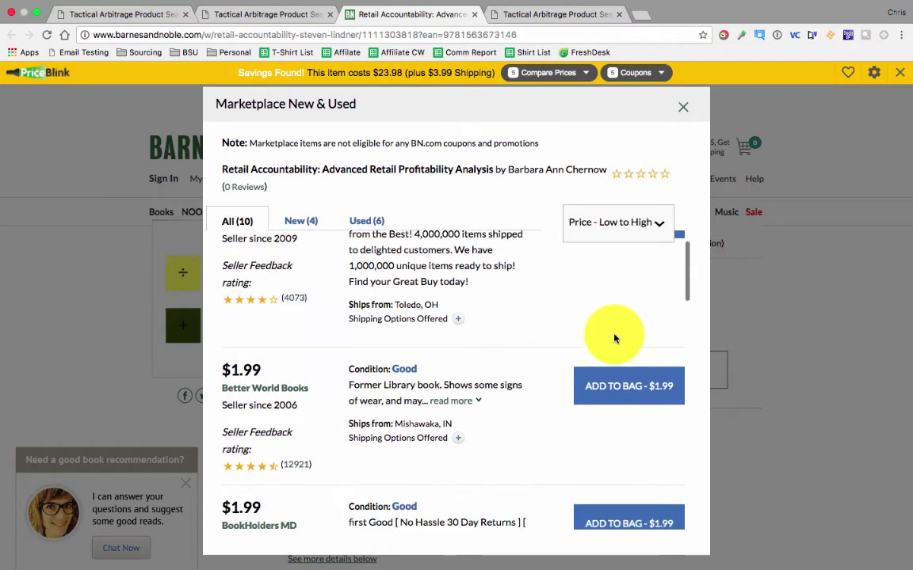
pyautogui.click(458, 393)
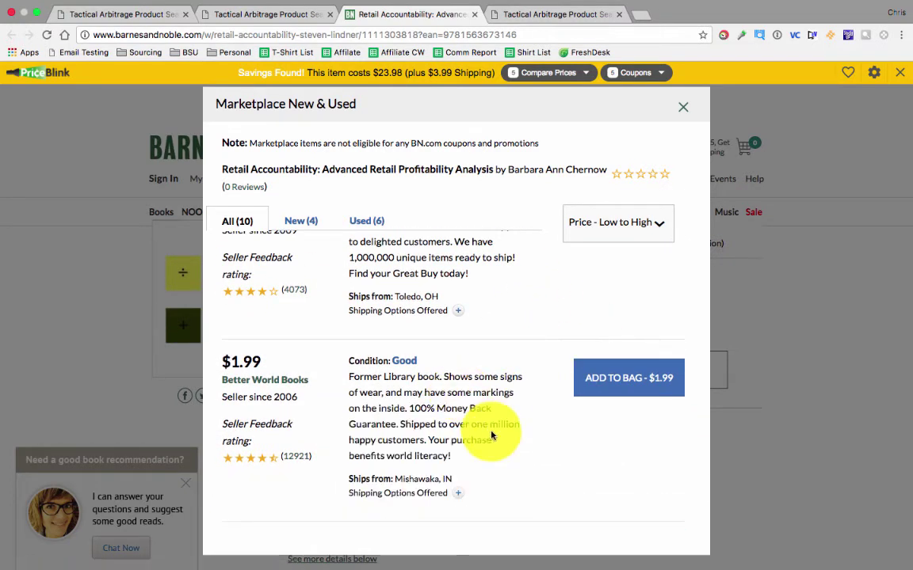
# Return to the search results data and examine the Retail Accountability row's Amazon Buy Box price, seller, return after fees, profit and ROI
pyautogui.click(262, 14)
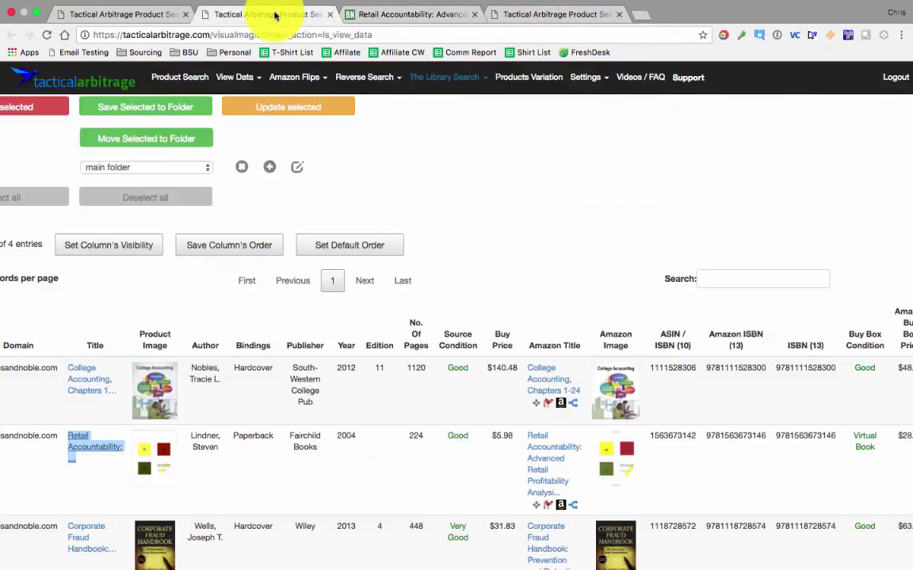
pyautogui.scroll(-1, 507, 412)
pyautogui.hscroll(2, 515, 466)
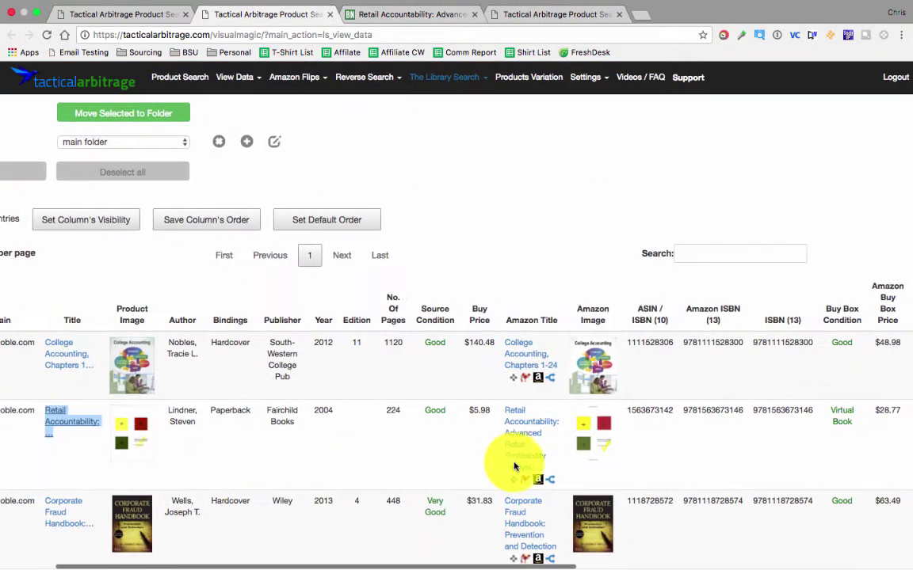
pyautogui.hscroll(2, 488, 428)
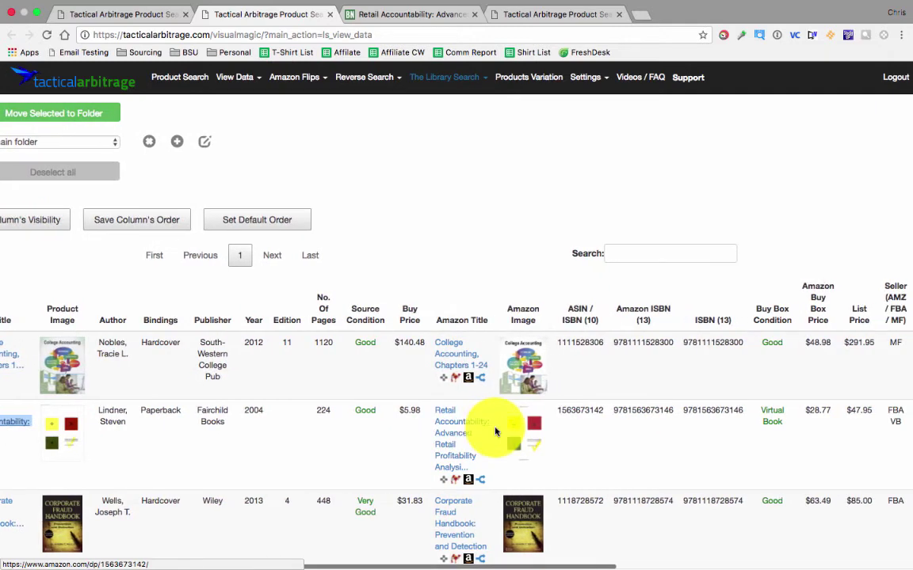
pyautogui.hscroll(5, 688, 485)
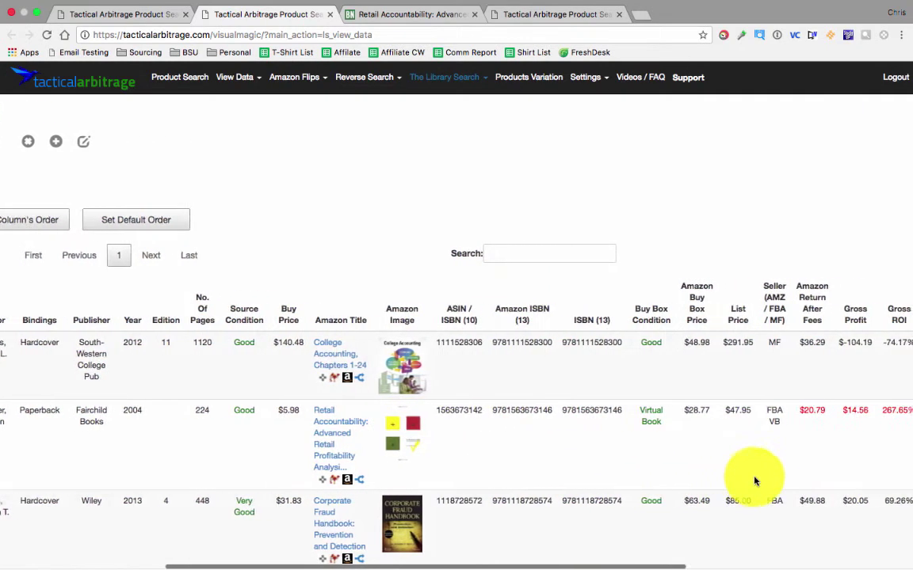